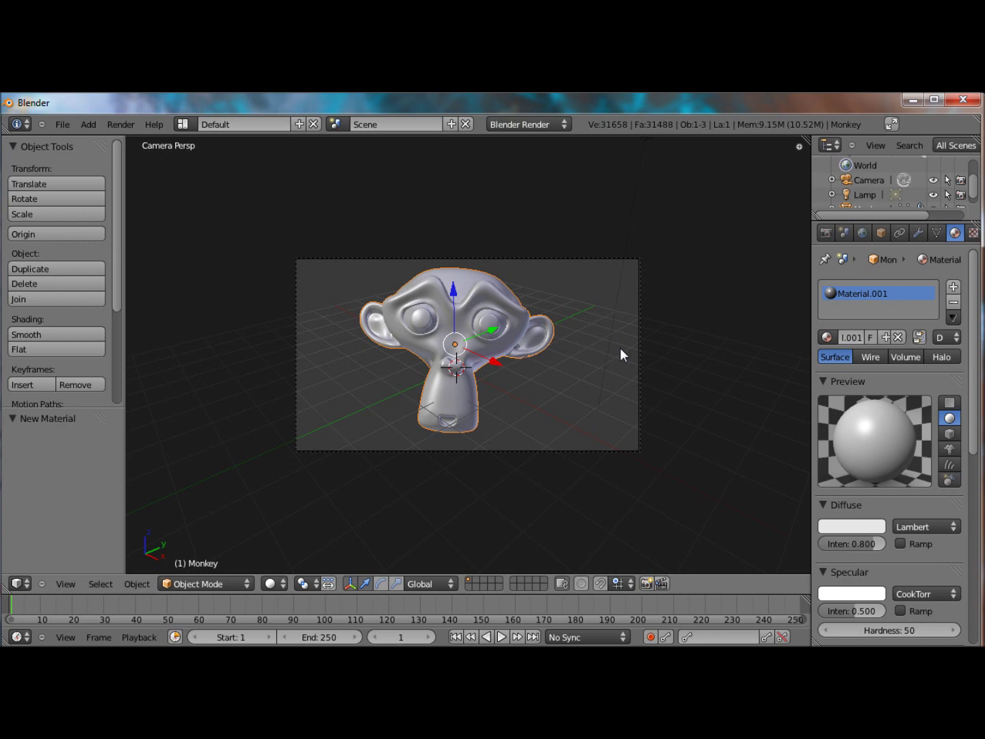
{"action": "left_click", "coordinate": [907, 526]}
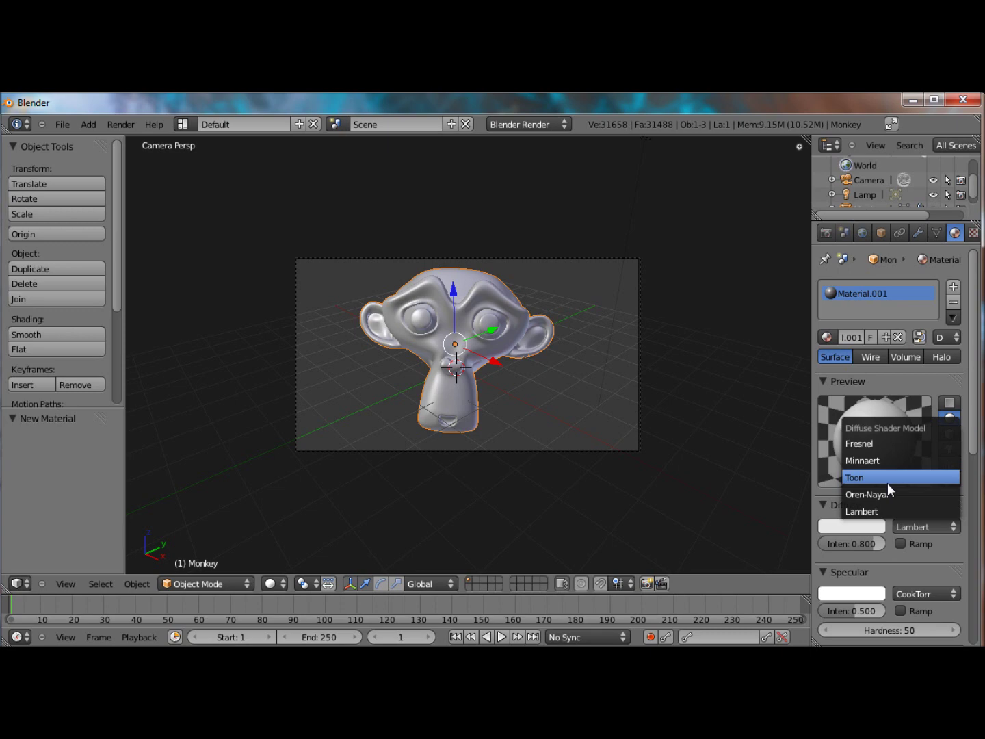
{"action": "left_click", "coordinate": [908, 380]}
{"action": "left_click", "coordinate": [822, 381]}
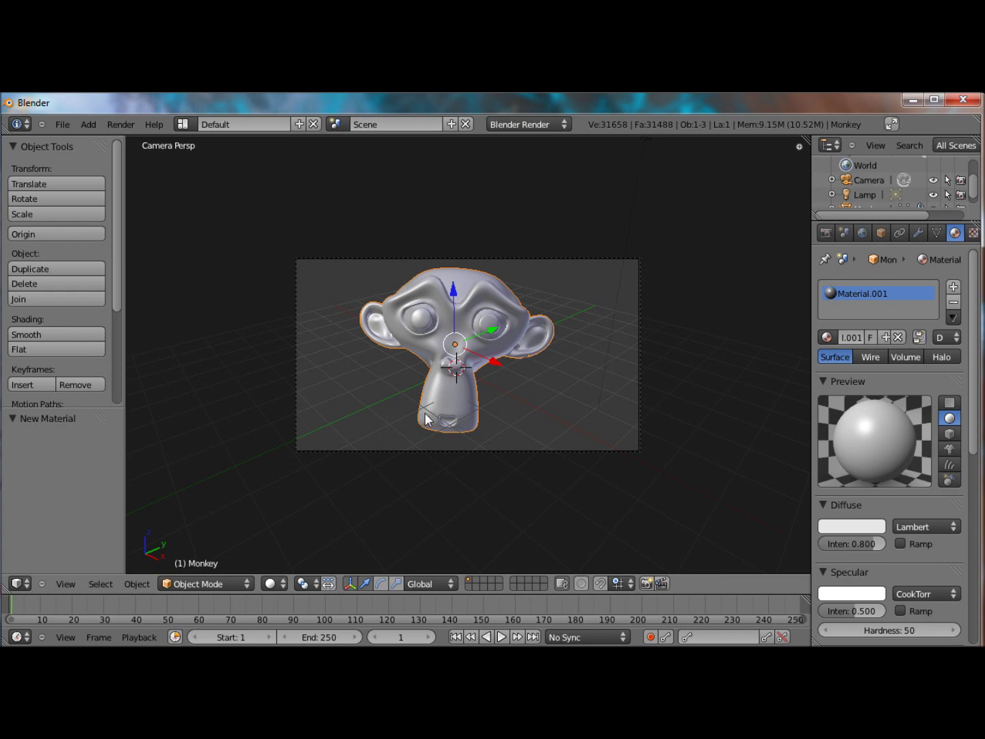
{"action": "key", "text": "Tab"}
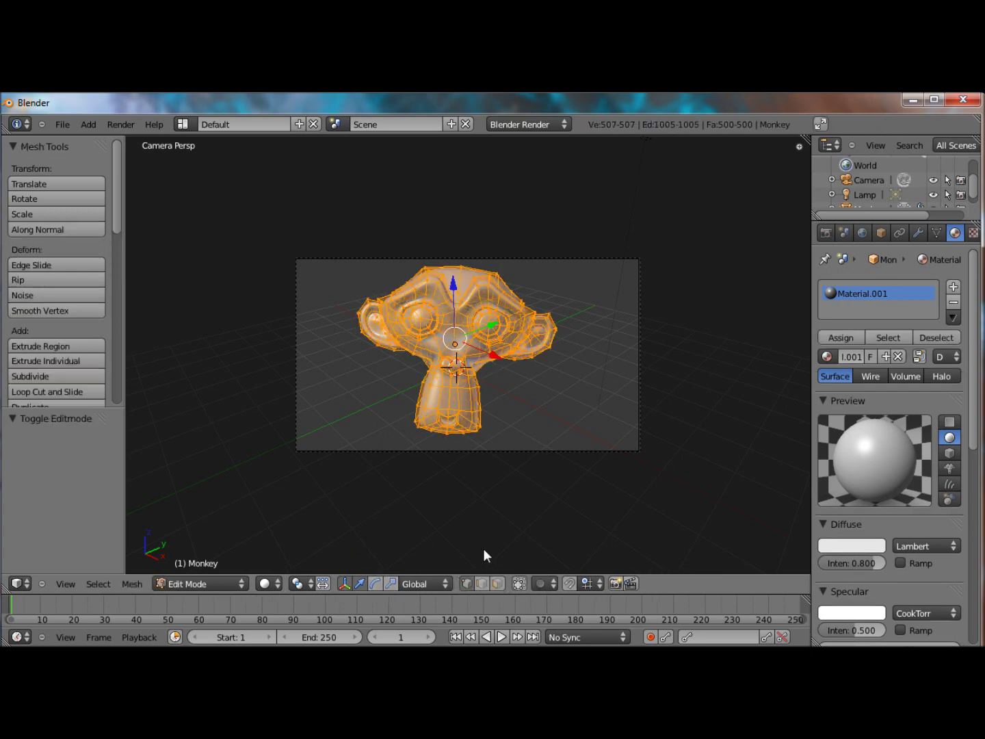
{"action": "key", "text": "Tab"}
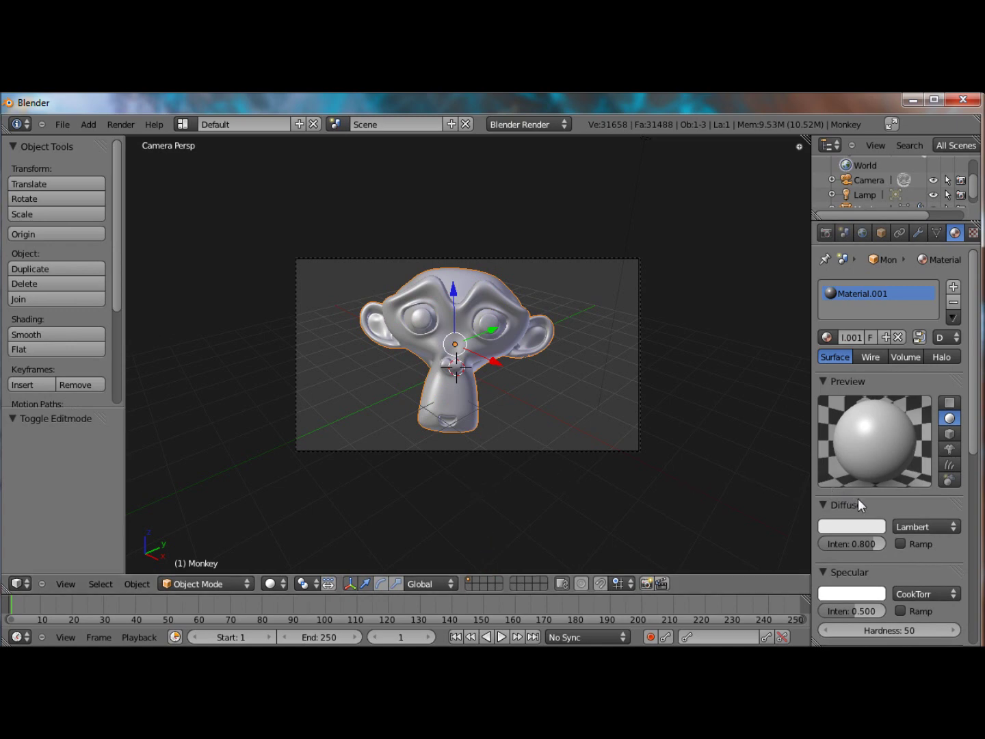
- Try the Minnaert and Lambert diffuse shaders, then settle on Toon (Size 0.500, Smooth 0.100)
{"action": "scroll", "coordinate": [884, 508], "scroll_direction": "down", "scroll_amount": 1}
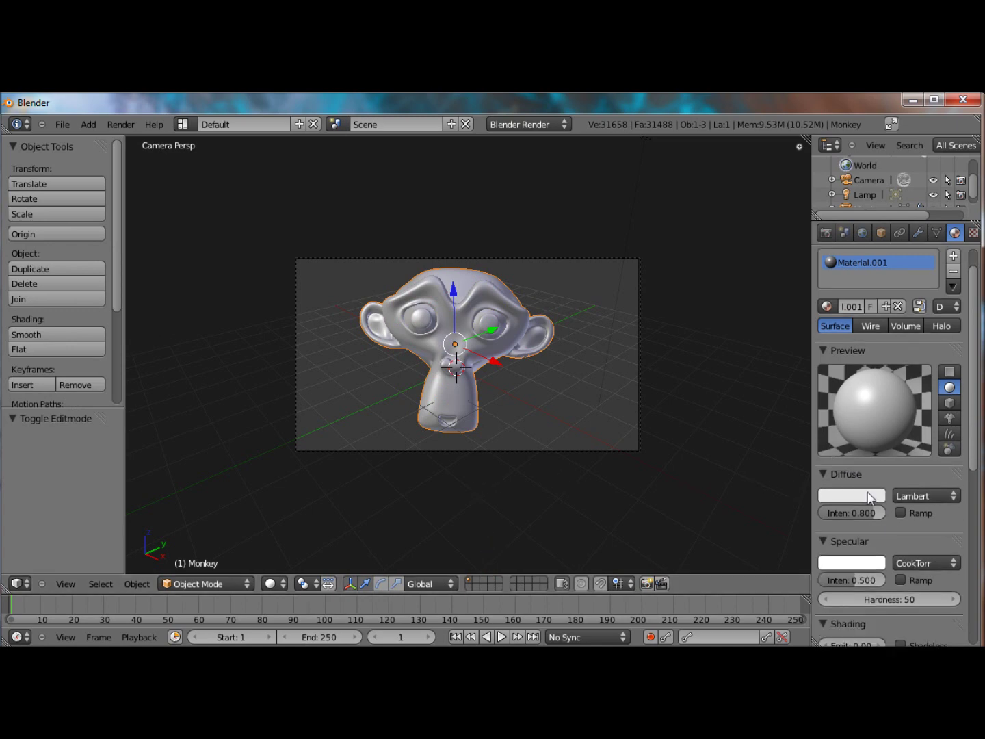
{"action": "left_click", "coordinate": [933, 492]}
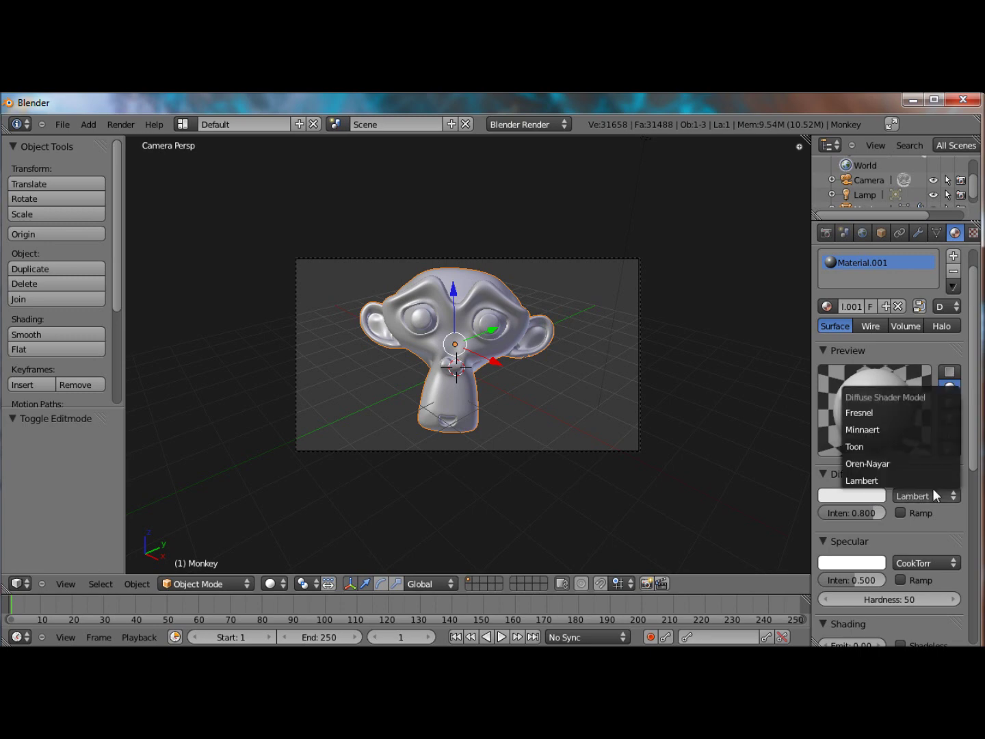
{"action": "left_click", "coordinate": [899, 426]}
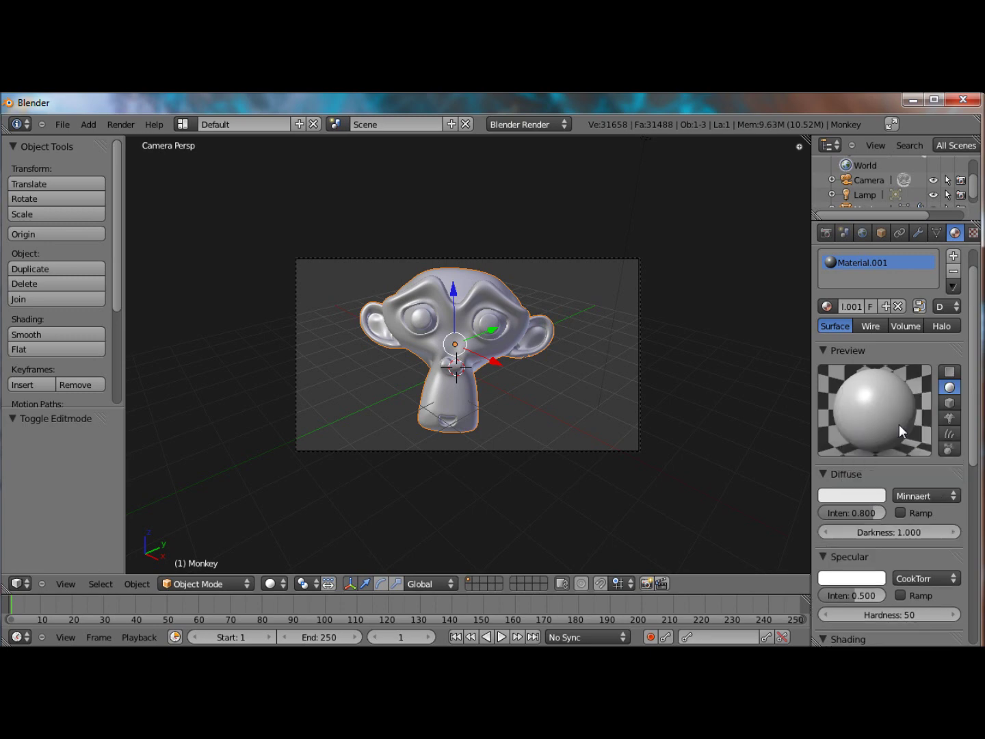
{"action": "left_click", "coordinate": [914, 496]}
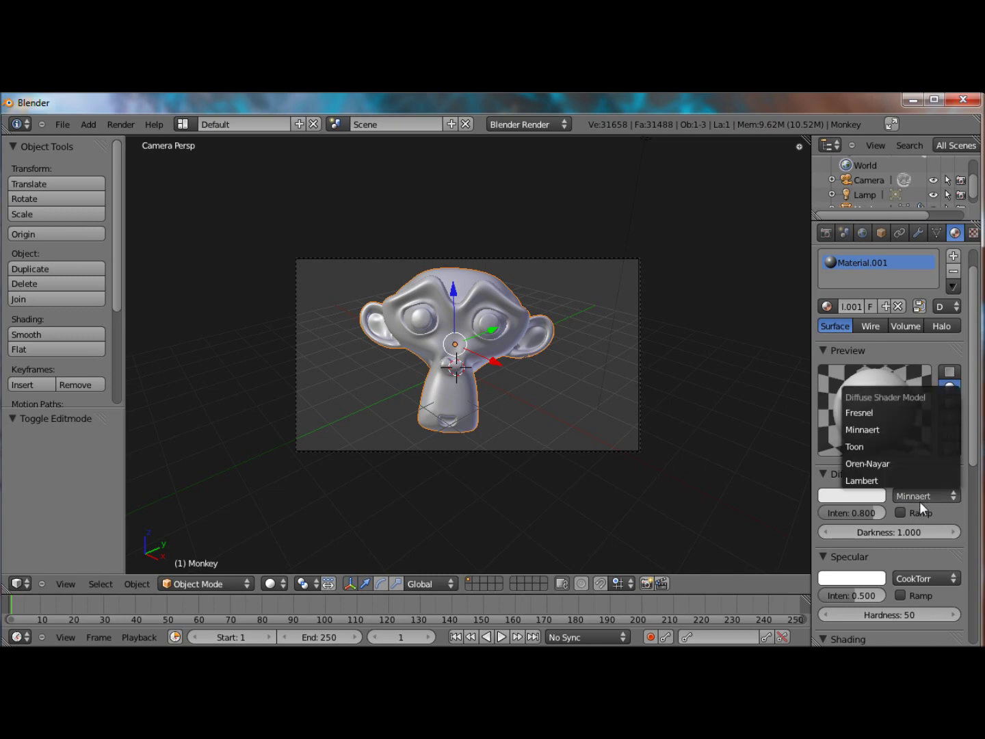
{"action": "left_click", "coordinate": [892, 428]}
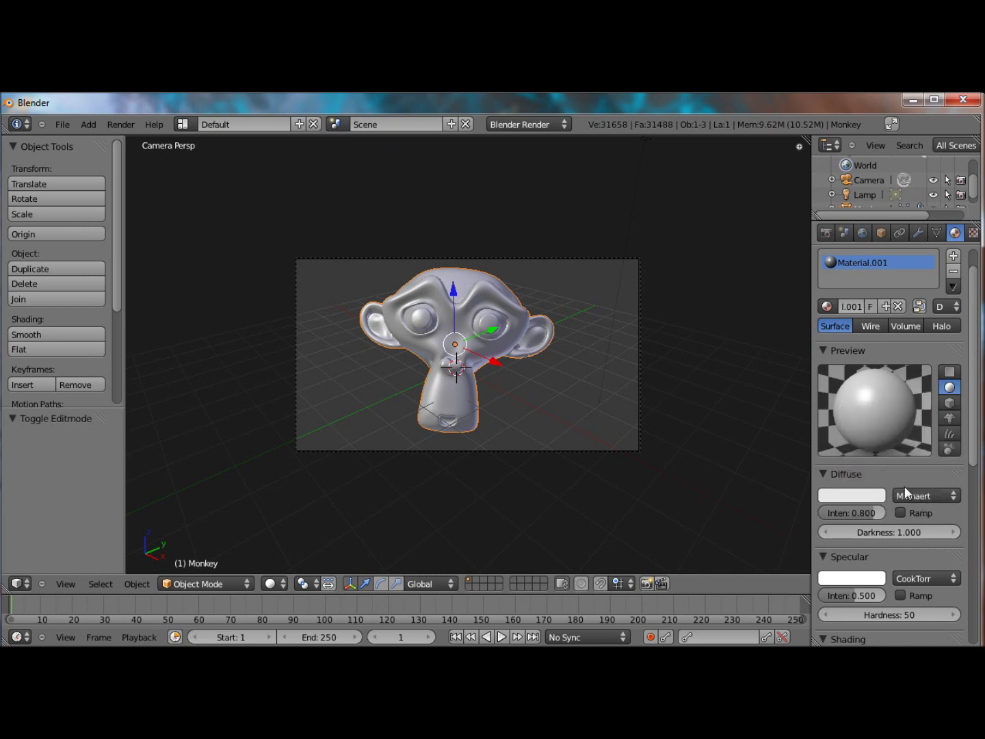
{"action": "left_click", "coordinate": [905, 490]}
{"action": "left_click", "coordinate": [900, 479]}
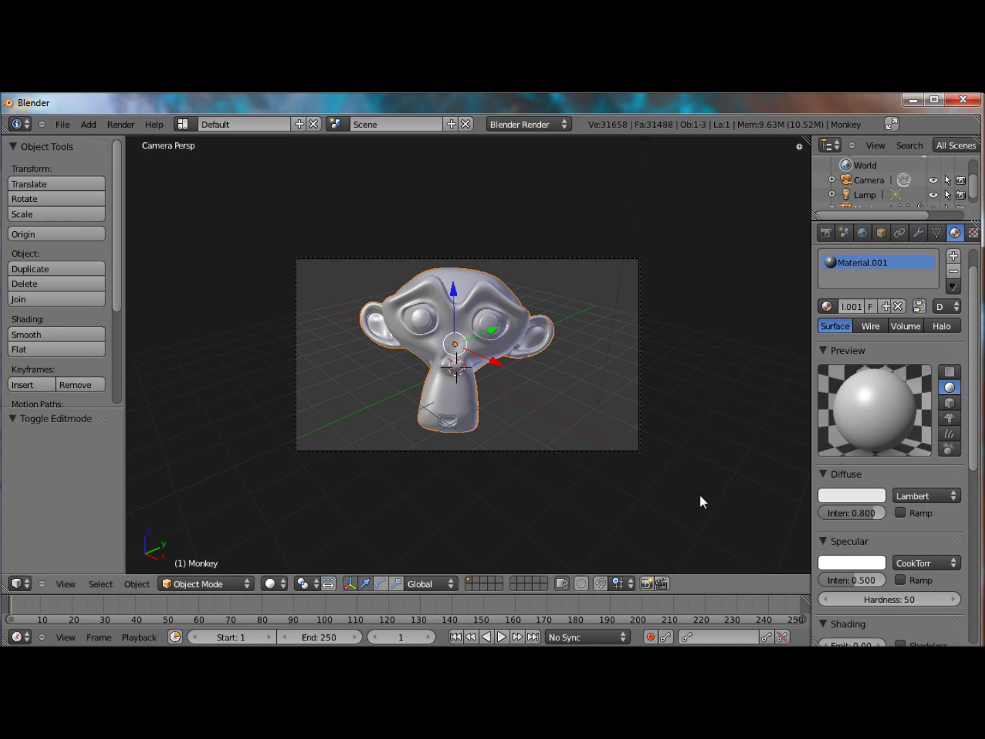
{"action": "left_click", "coordinate": [931, 500]}
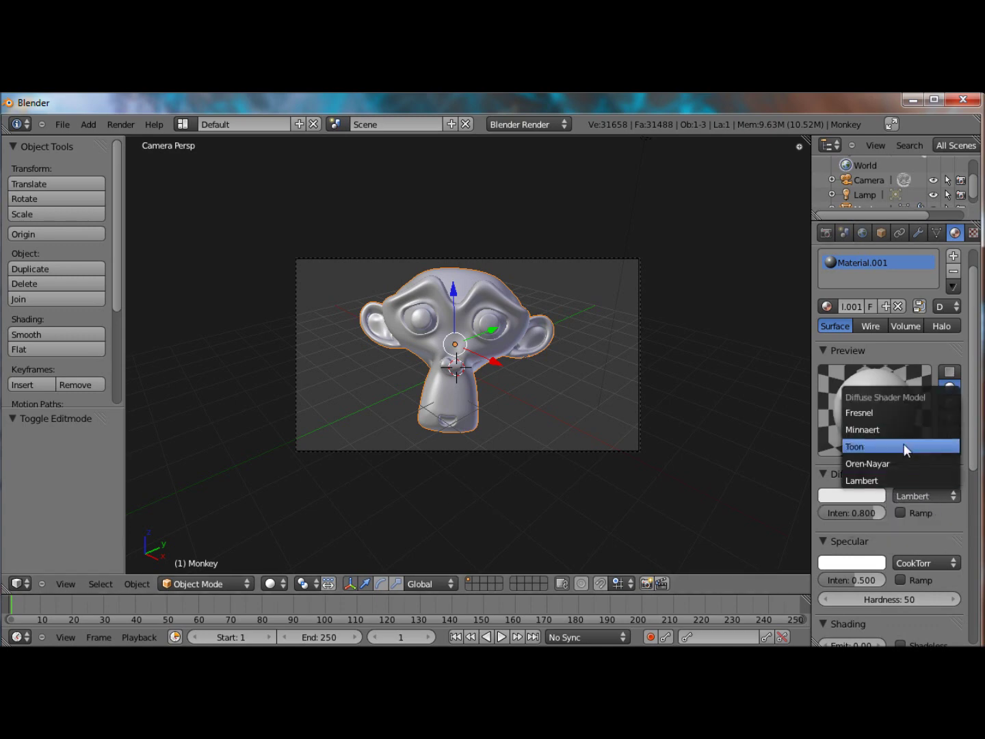
{"action": "left_click", "coordinate": [903, 444]}
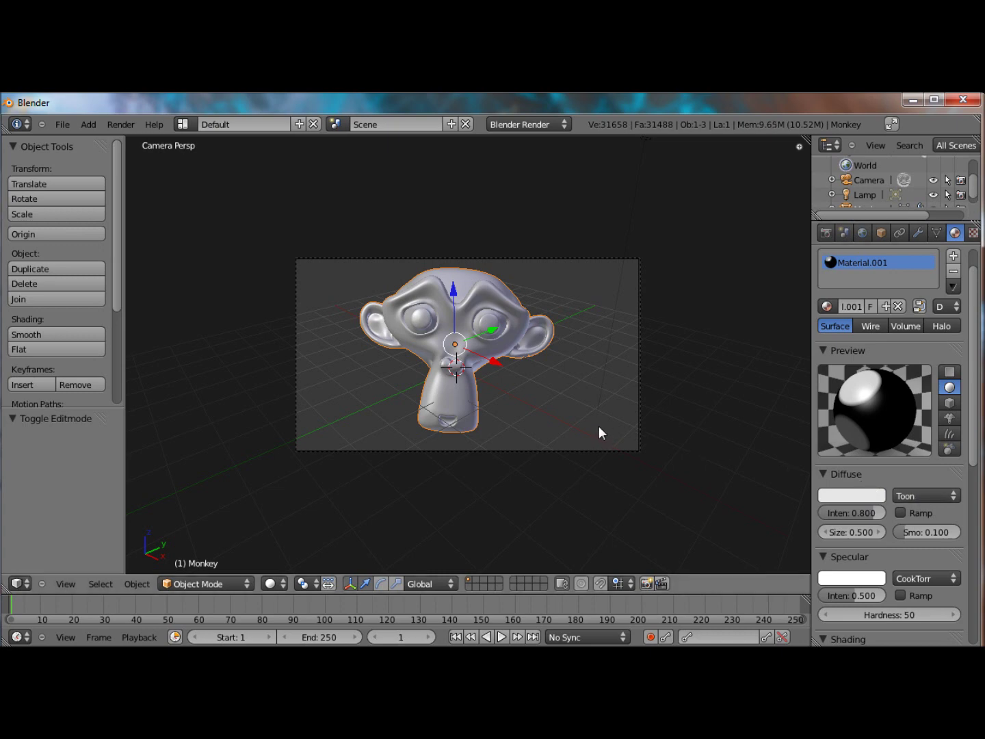
- Render a test, then raise the Toon diffuse intensity to 1.000 and size to 1.200
{"action": "key", "text": "F12"}
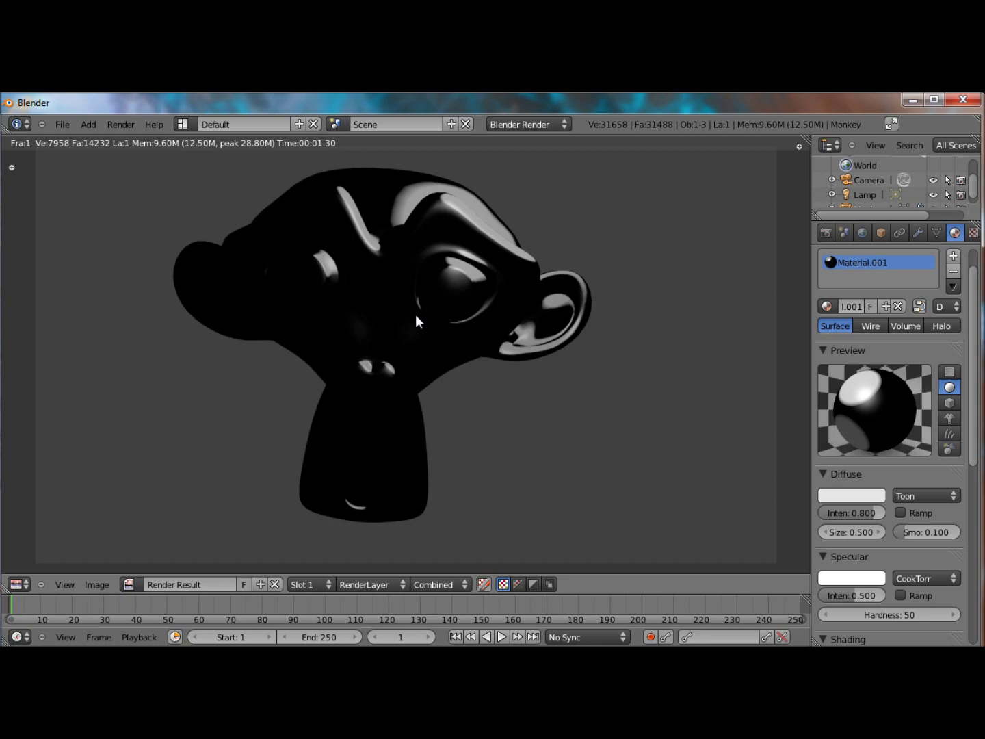
{"action": "key", "text": "Escape"}
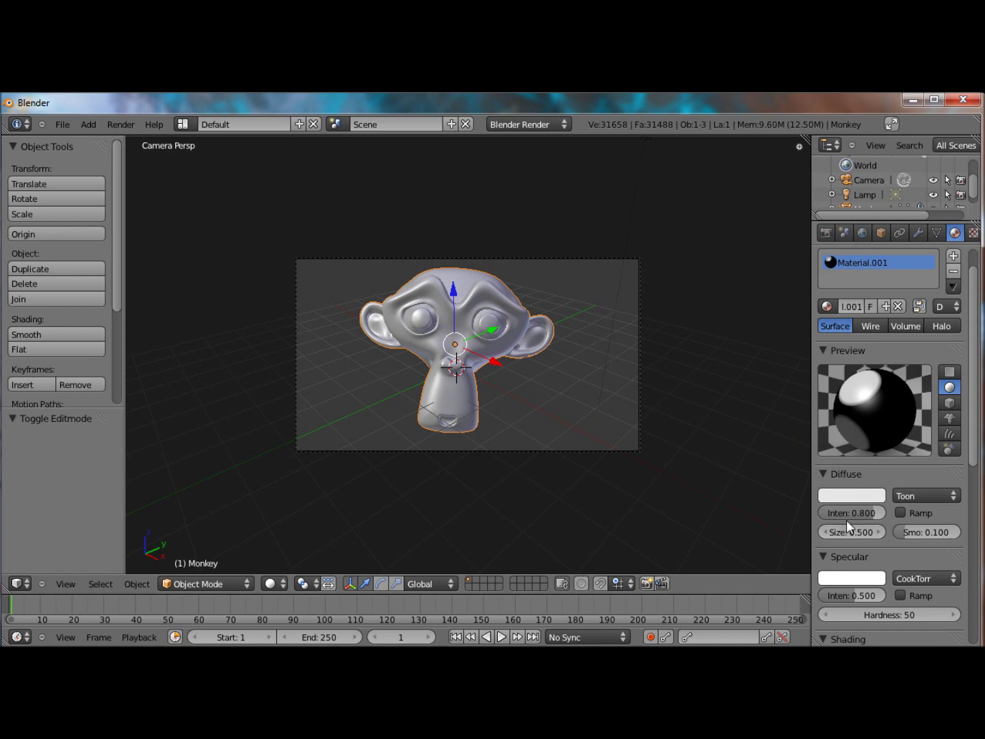
{"action": "left_click_drag", "start_coordinate": [852, 517], "coordinate": [878, 519]}
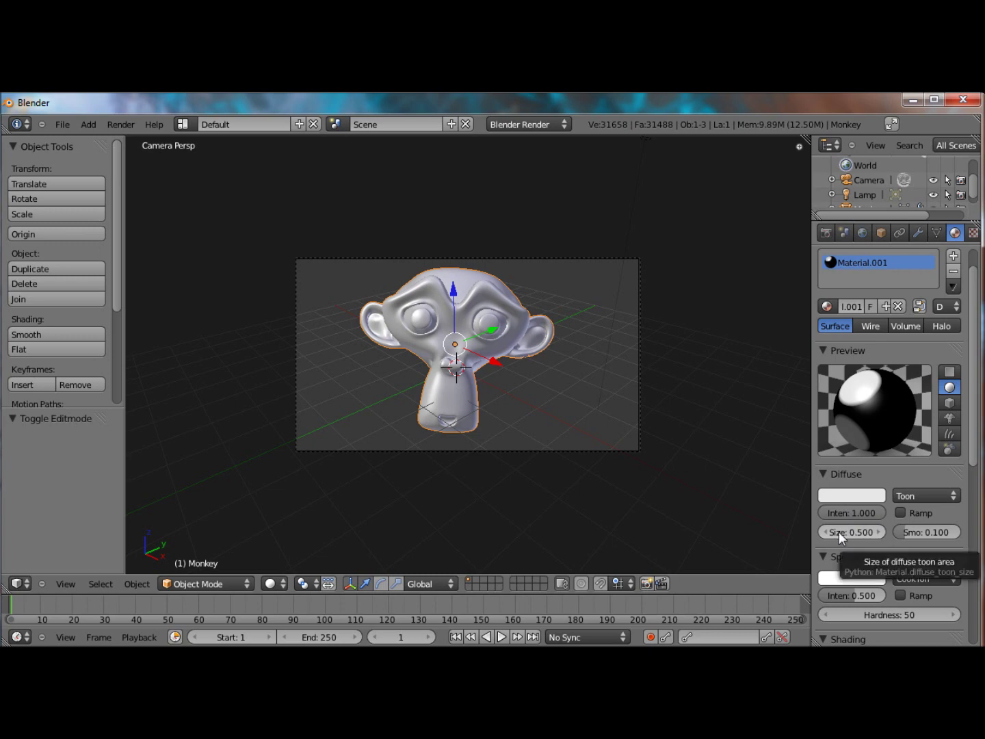
{"action": "scroll", "coordinate": [839, 533], "scroll_direction": "up", "scroll_amount": 3, "text": "ctrl"}
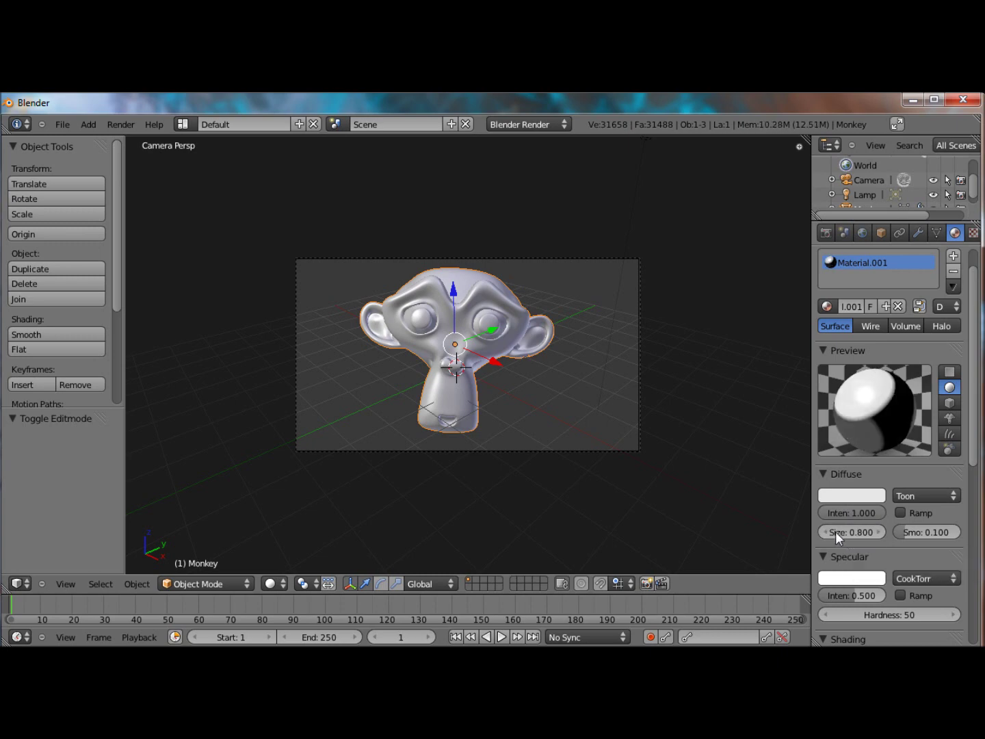
{"action": "scroll", "coordinate": [837, 532], "scroll_direction": "up", "scroll_amount": 4, "text": "ctrl"}
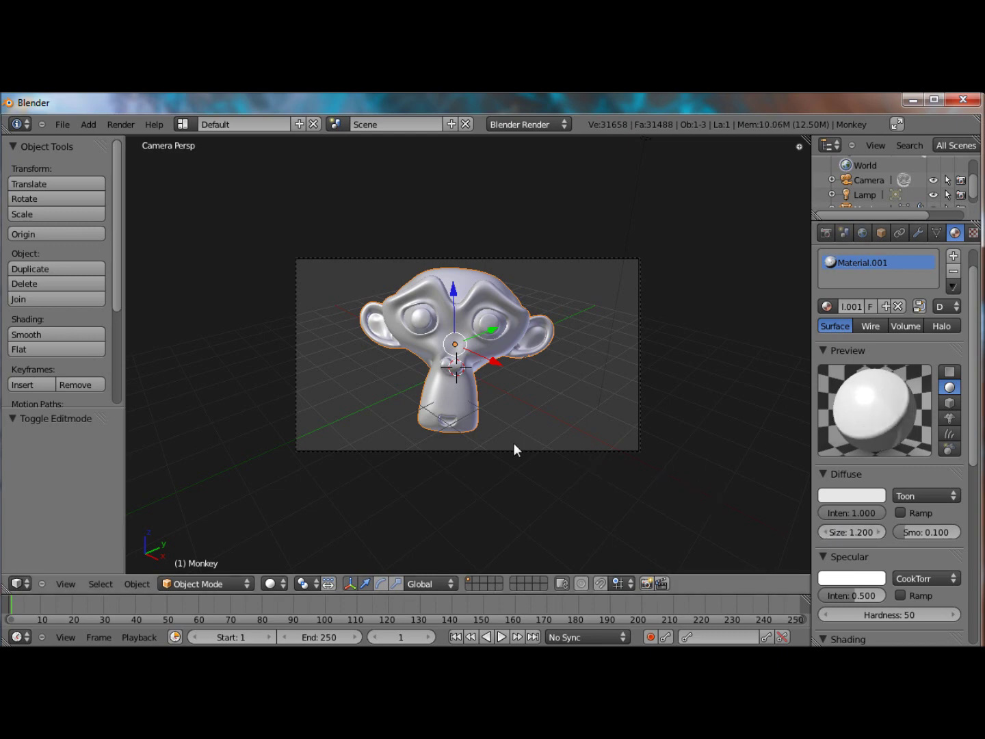
- Lower the Toon diffuse size to 0.300 and smooth to 0.529, rendering after each change
{"action": "key", "text": "F12"}
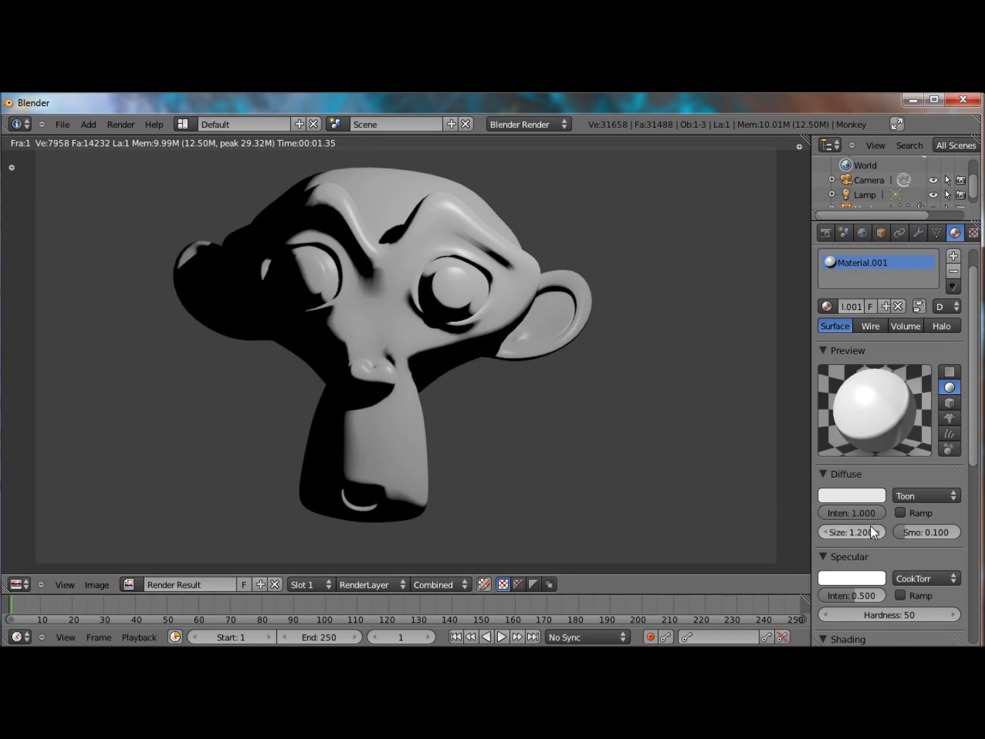
{"action": "scroll", "coordinate": [869, 529], "scroll_direction": "down", "scroll_amount": 8, "text": "ctrl"}
{"action": "scroll", "coordinate": [860, 529], "scroll_direction": "down", "scroll_amount": 1, "text": "ctrl"}
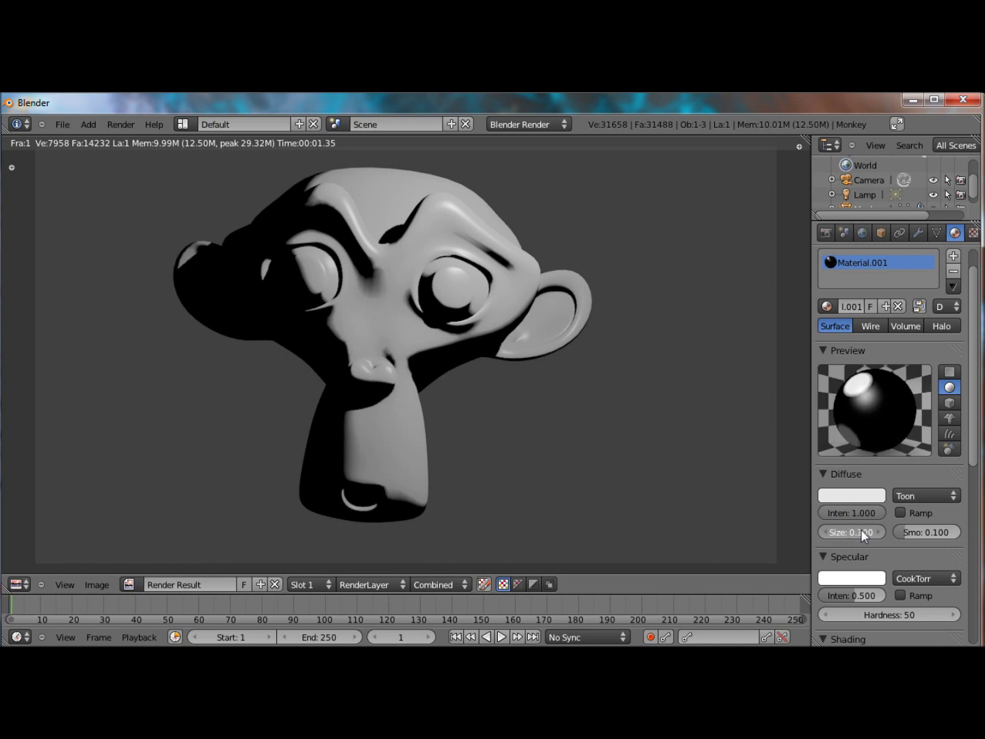
{"action": "key", "text": "F12"}
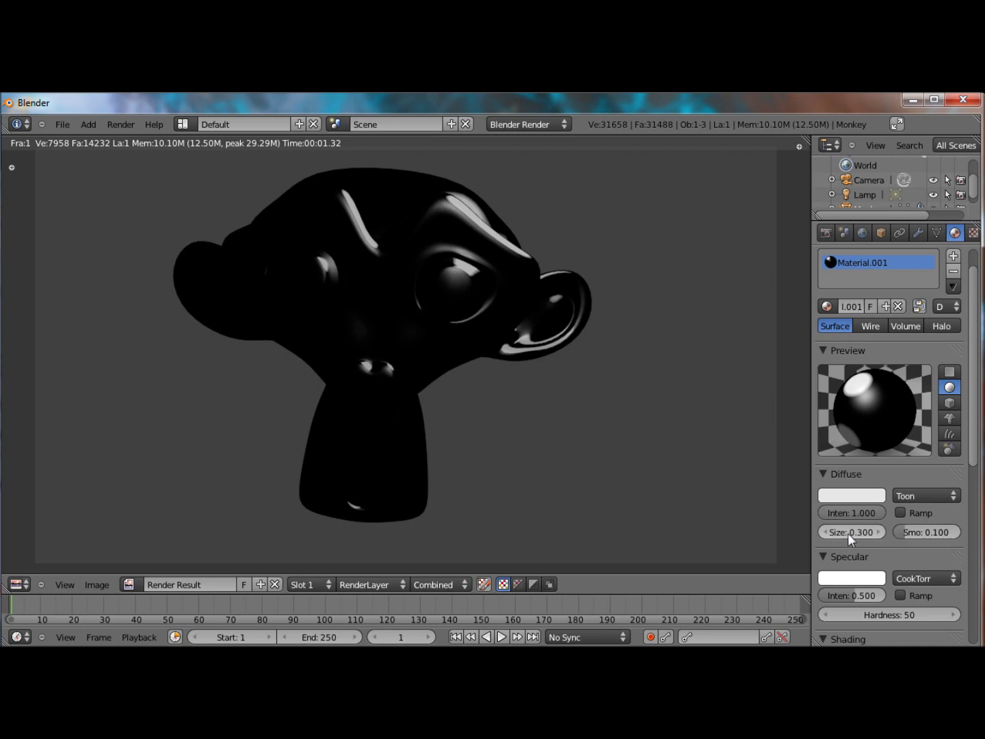
{"action": "left_click_drag", "start_coordinate": [902, 534], "coordinate": [933, 535]}
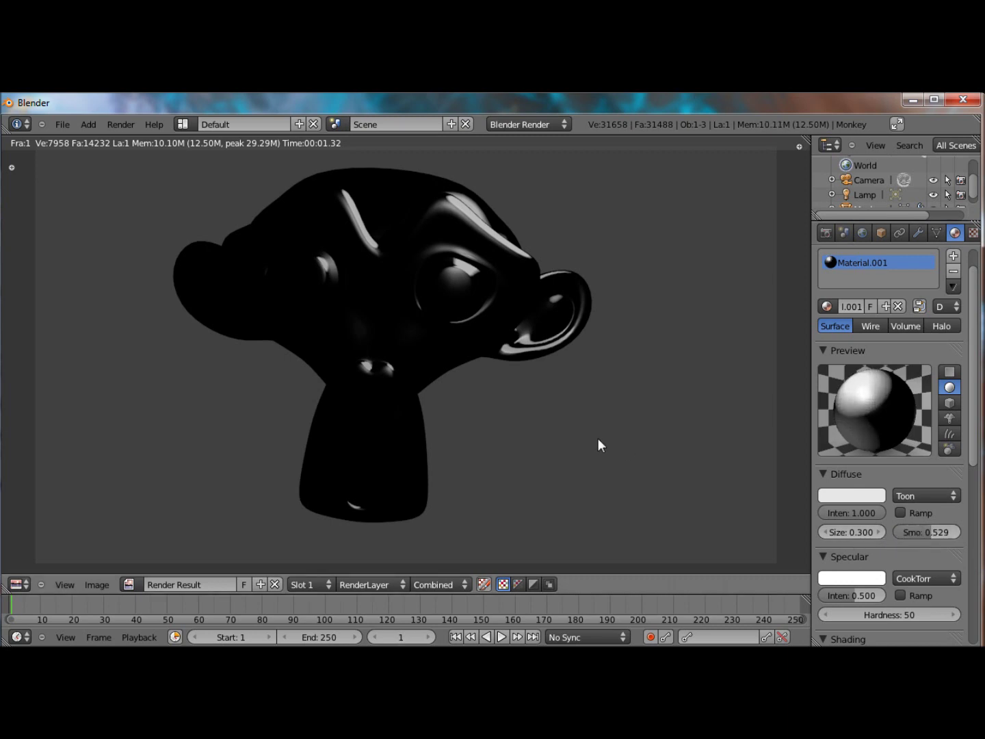
{"action": "key", "text": "F12"}
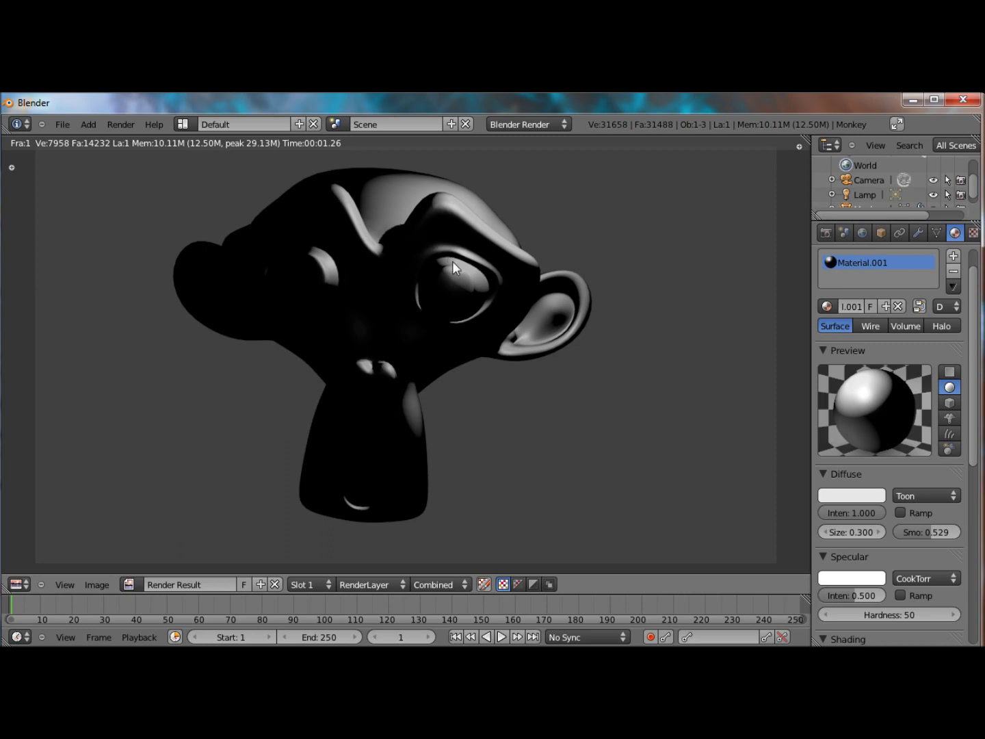
- Switch the specular shader to Toon and render to check it
{"action": "left_click", "coordinate": [914, 575]}
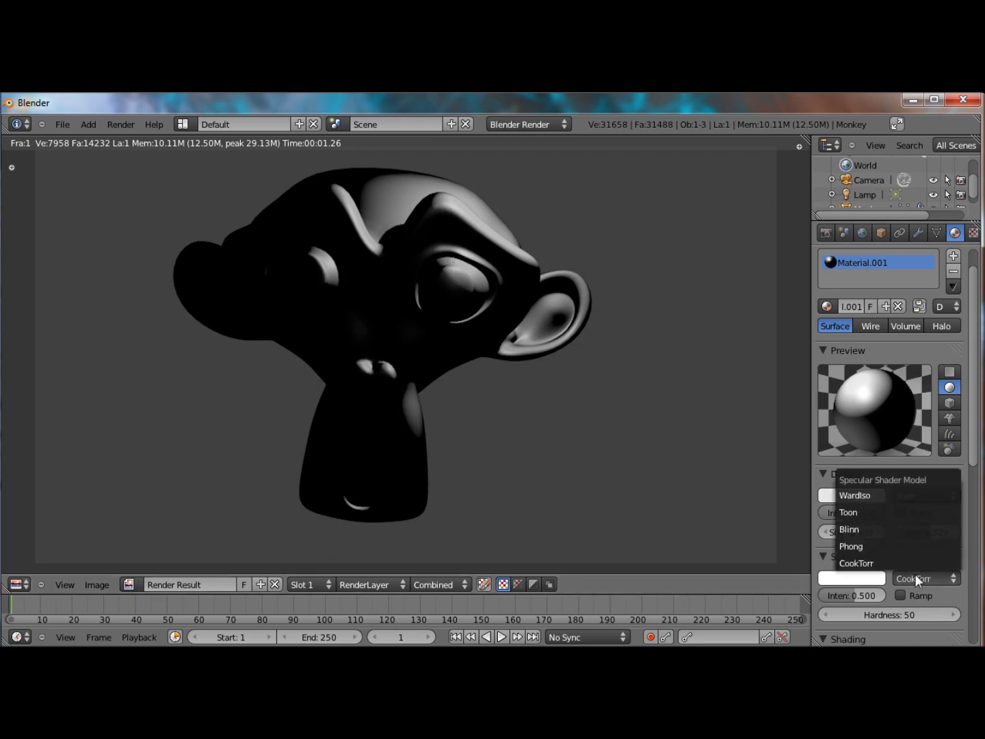
{"action": "left_click", "coordinate": [908, 513]}
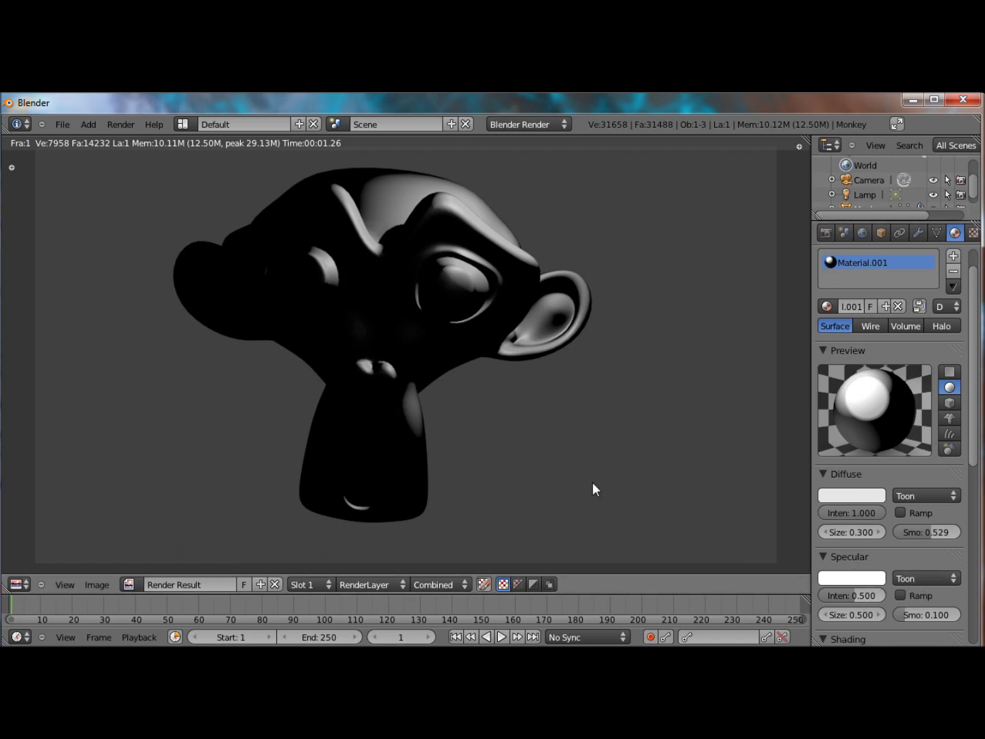
{"action": "key", "text": "F12"}
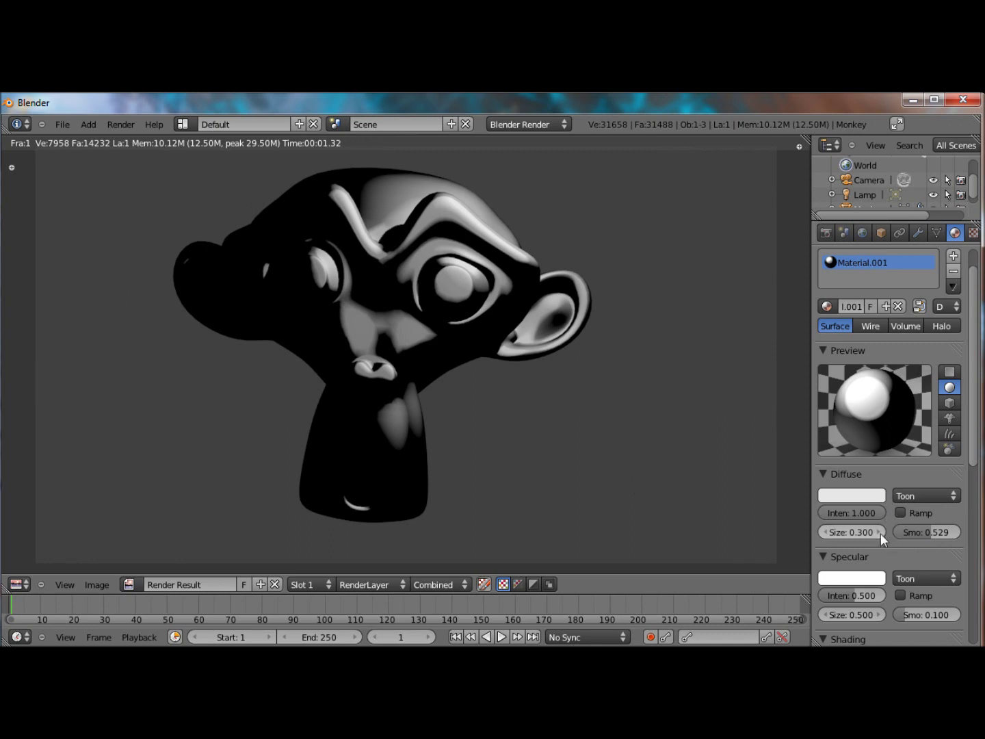
- Set the Toon specular size to 0.100 and smoothness to about 0.052
{"action": "mouse_move", "coordinate": [867, 617]}
{"action": "left_mouse_down"}
{"action": "mouse_move", "coordinate": [834, 619]}
{"action": "mouse_move", "coordinate": [878, 613]}
{"action": "left_mouse_up"}
{"action": "left_click", "coordinate": [878, 613]}
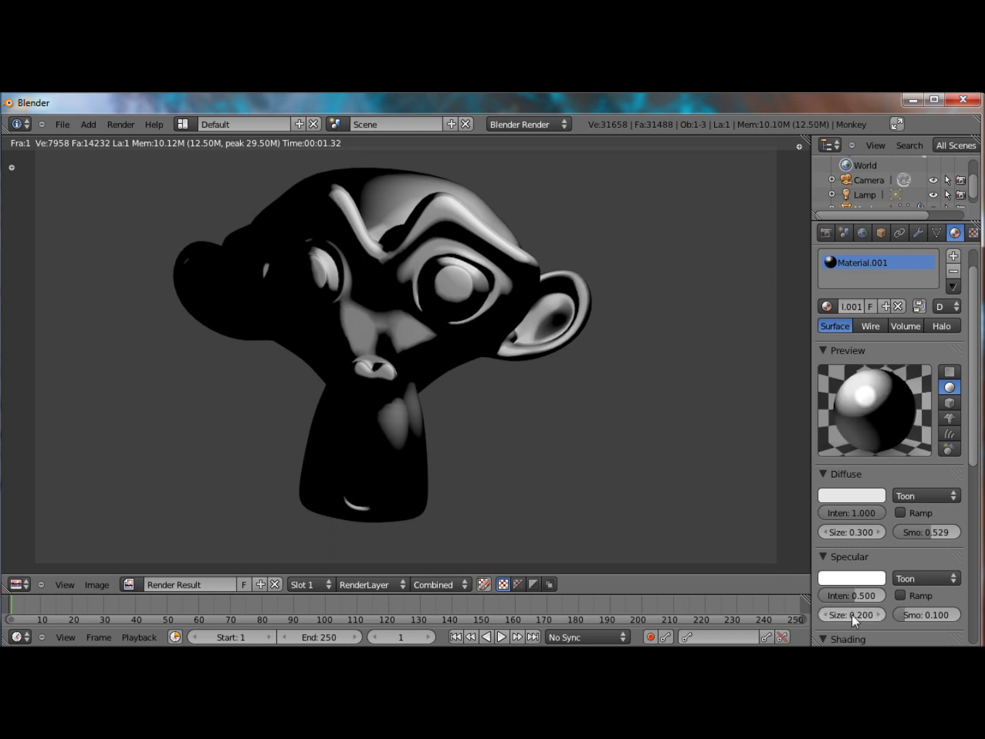
{"action": "left_click", "coordinate": [827, 614]}
{"action": "key", "text": "F12"}
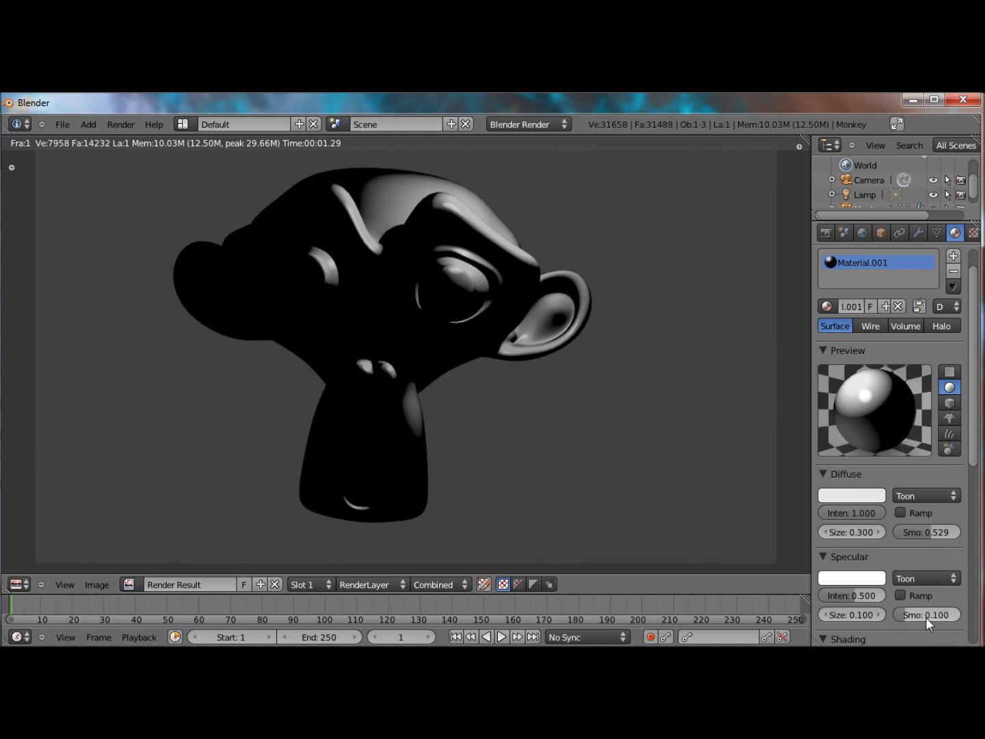
{"action": "left_click_drag", "start_coordinate": [905, 617], "coordinate": [916, 618]}
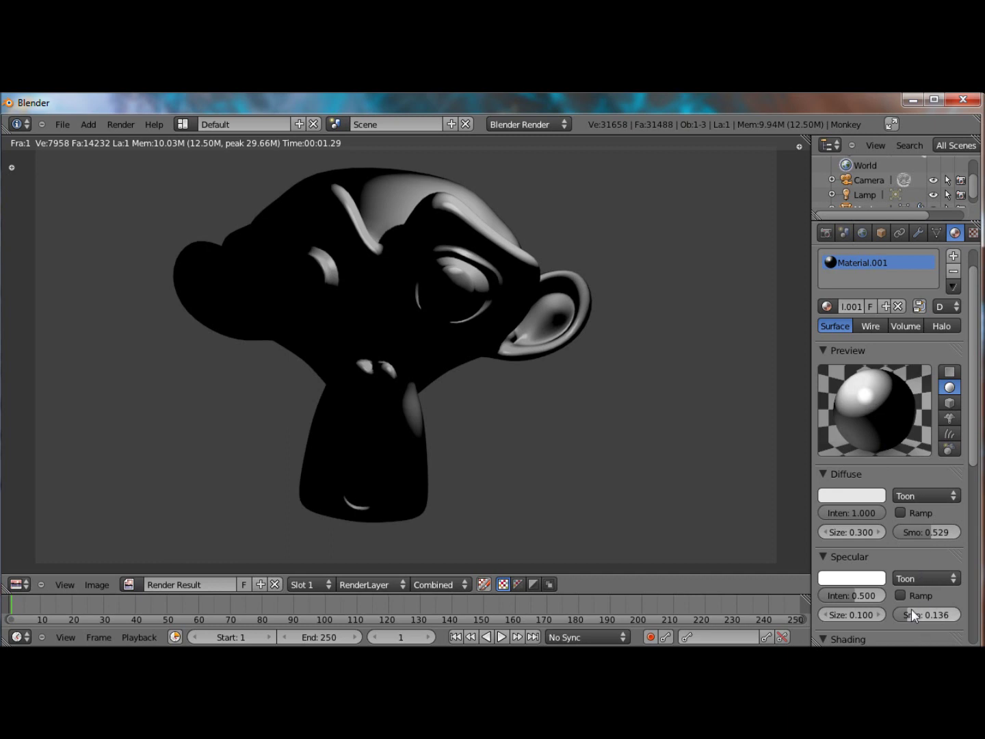
{"action": "mouse_move", "coordinate": [911, 609]}
{"action": "left_mouse_down"}
{"action": "mouse_move", "coordinate": [942, 609]}
{"action": "mouse_move", "coordinate": [906, 613]}
{"action": "left_mouse_up"}
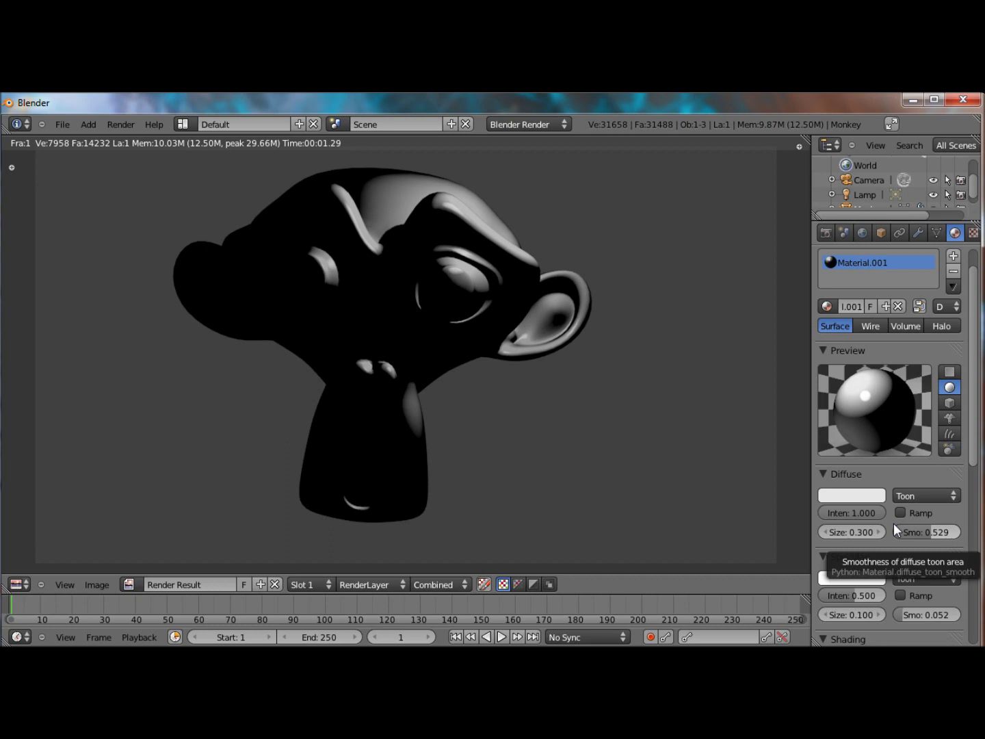
- Make the diffuse colour red and re-render
{"action": "left_click", "coordinate": [862, 495]}
{"action": "left_click", "coordinate": [802, 347]}
{"action": "left_click_drag", "start_coordinate": [802, 348], "coordinate": [803, 430]}
{"action": "key", "text": "F12"}
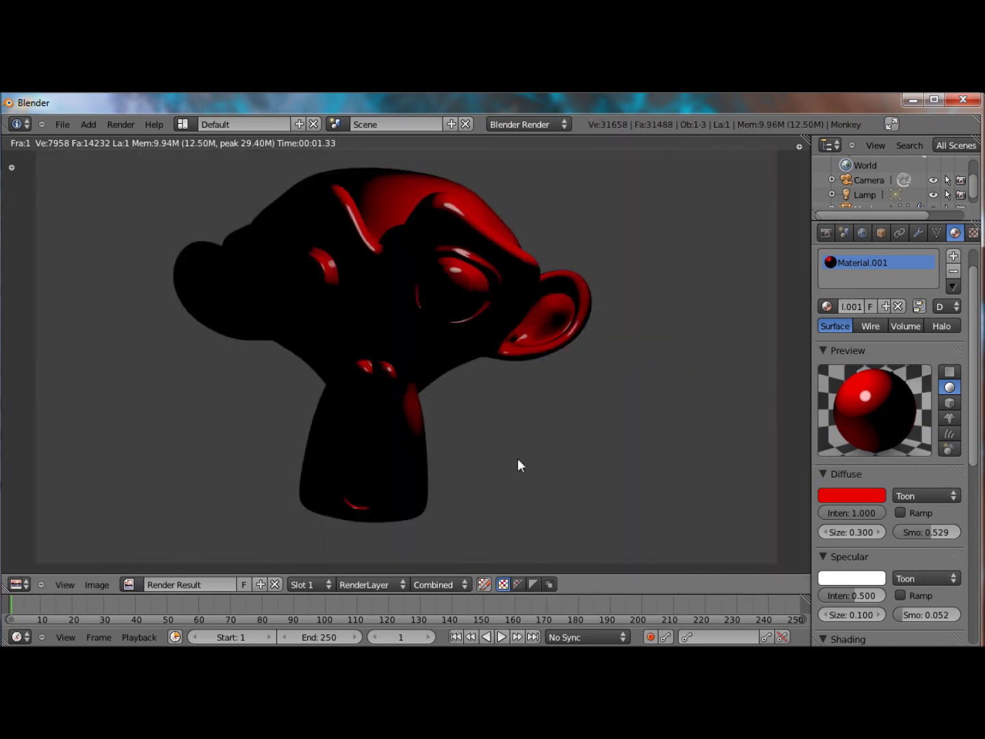
- Enable Edge outlines in Post Processing at threshold 10 and re-render
{"action": "left_click", "coordinate": [826, 232]}
{"action": "scroll", "coordinate": [881, 384], "scroll_direction": "down", "scroll_amount": 8}
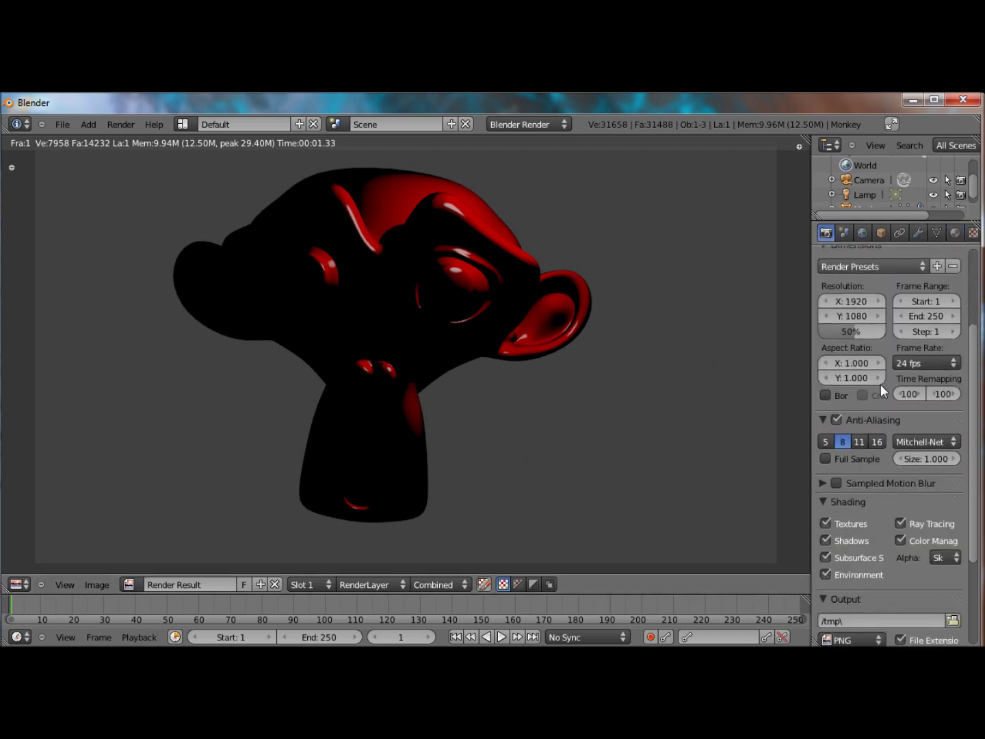
{"action": "left_click", "coordinate": [829, 601]}
{"action": "scroll", "coordinate": [836, 594], "scroll_direction": "down", "scroll_amount": 4}
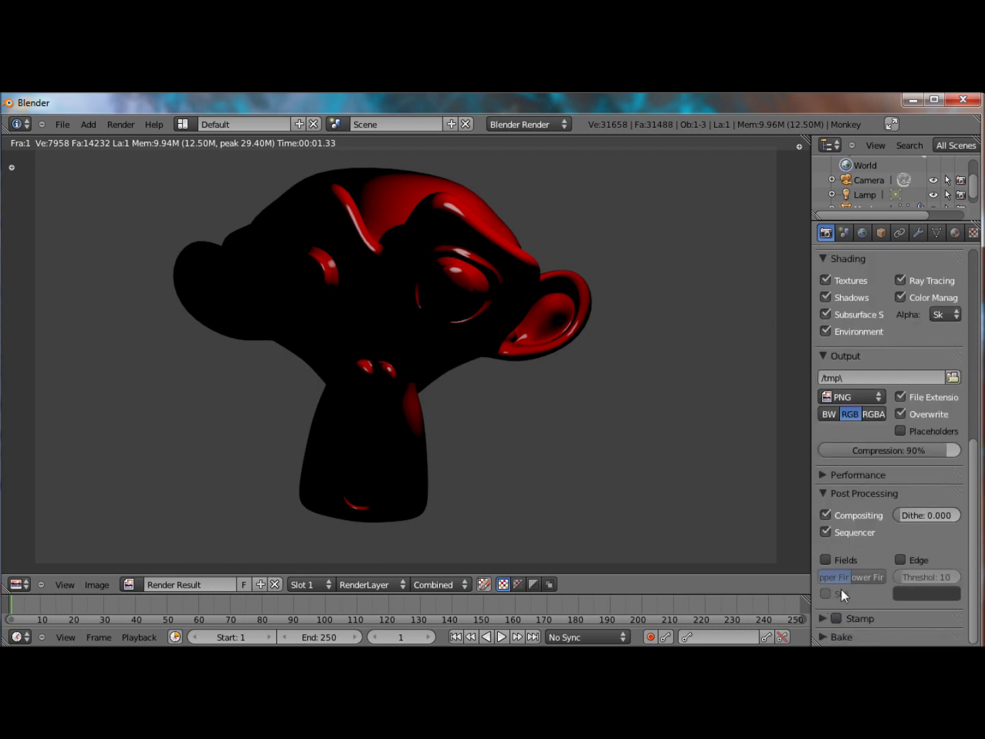
{"action": "left_click", "coordinate": [907, 559]}
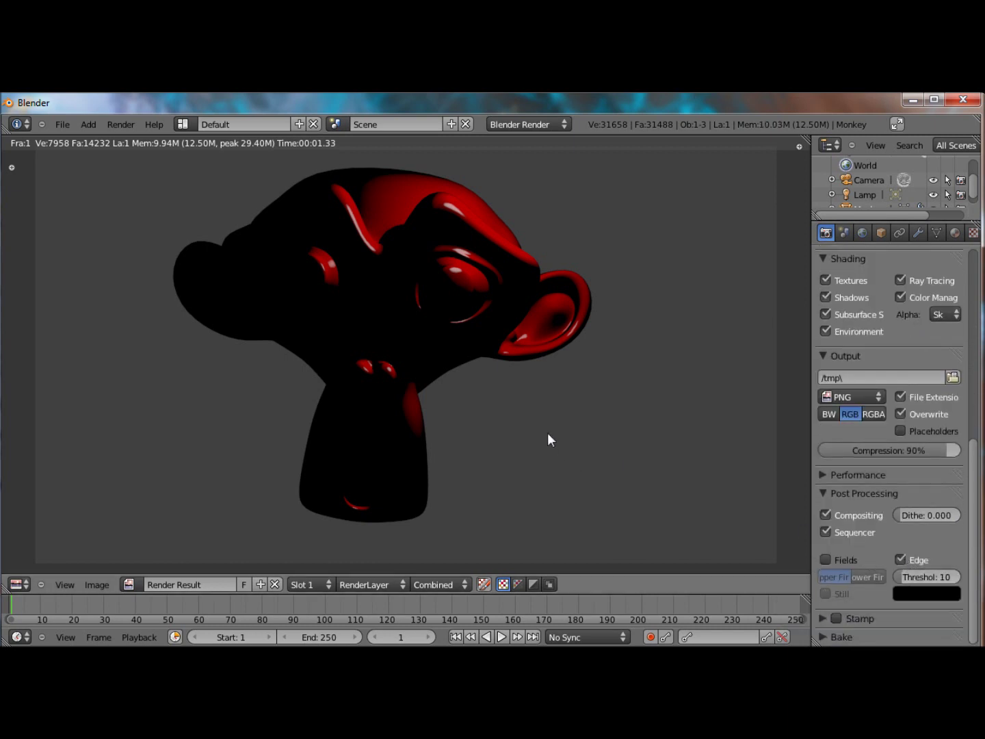
{"action": "key", "text": "F12"}
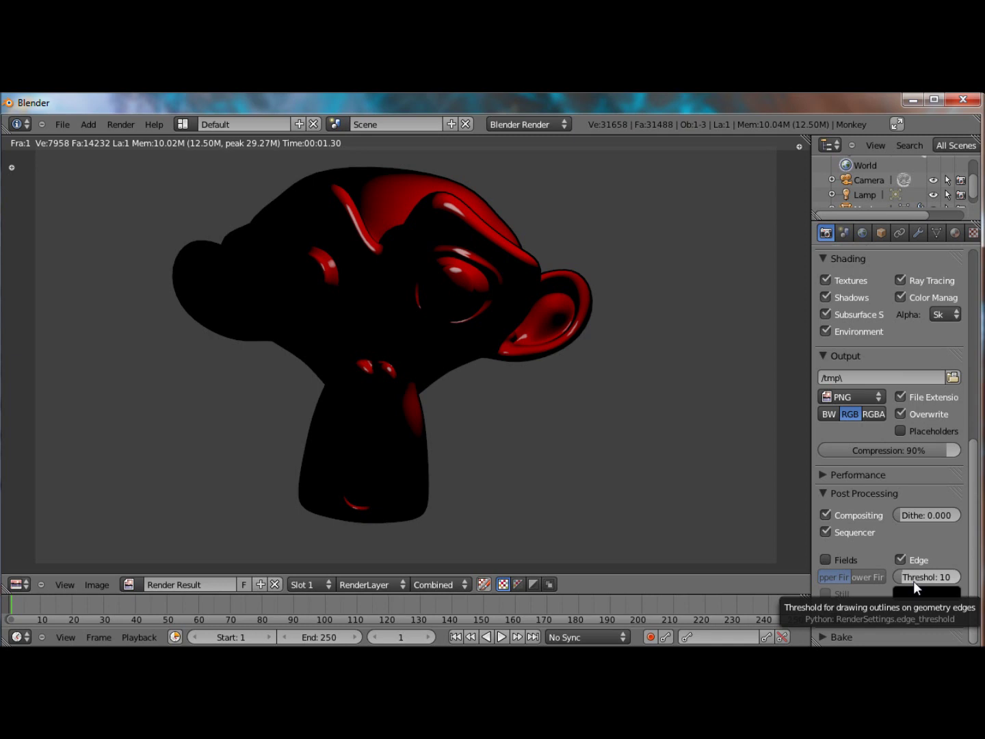
{"action": "left_click", "coordinate": [954, 233]}
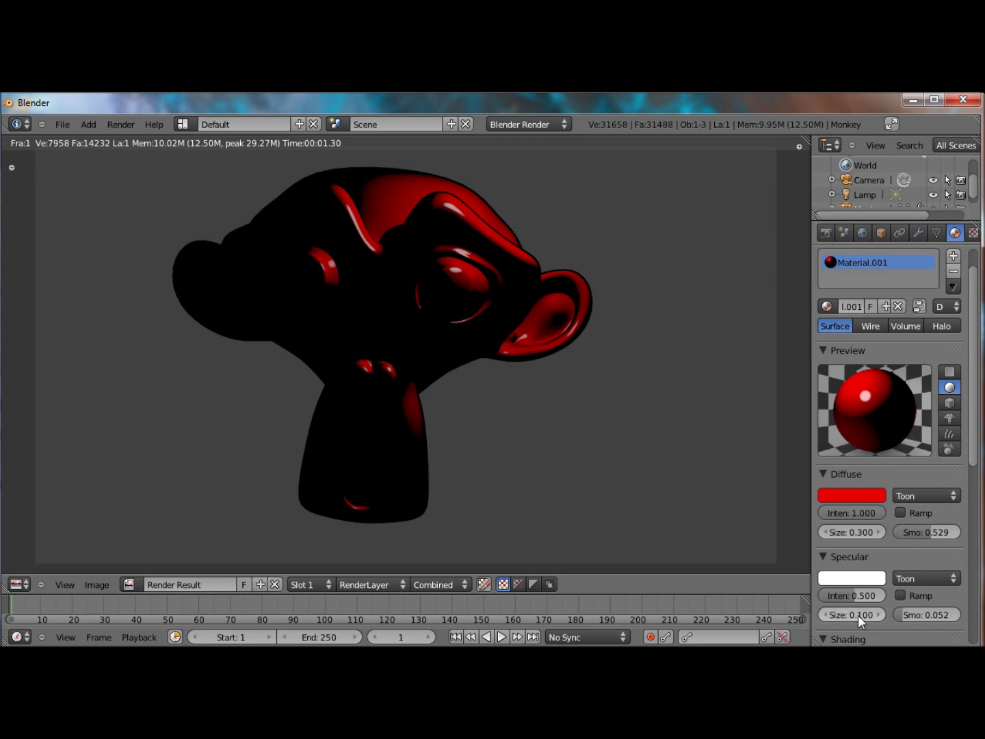
- Switch the specular back to CookTorr with intensity 0.214 and render
{"action": "left_click", "coordinate": [902, 592]}
{"action": "left_click", "coordinate": [901, 580]}
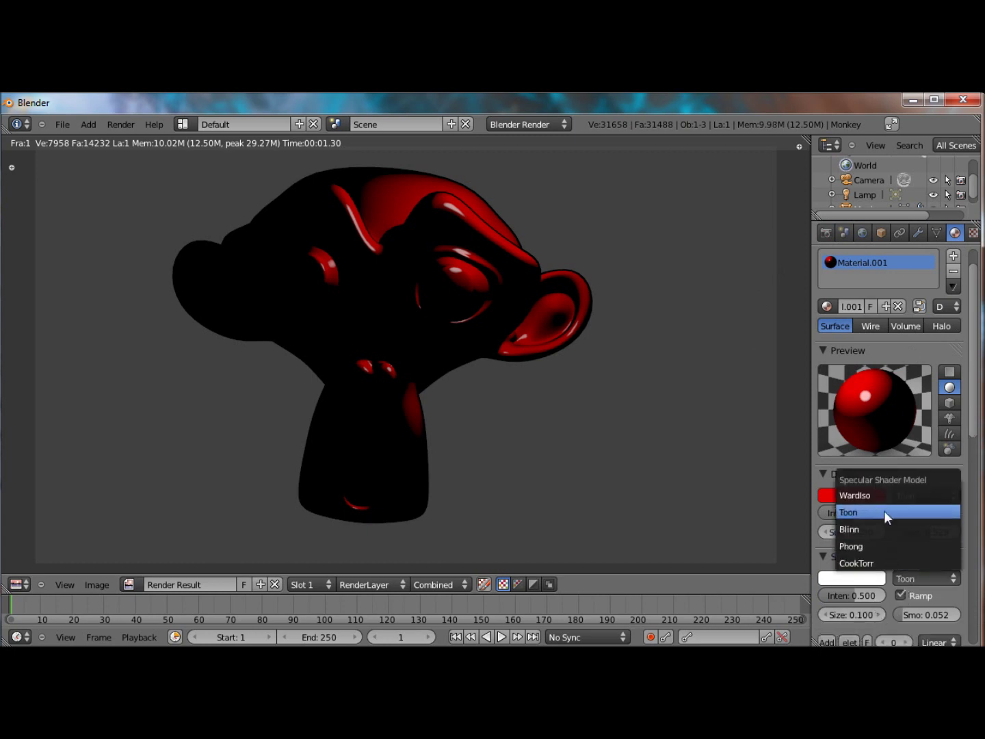
{"action": "left_click", "coordinate": [882, 565]}
{"action": "left_click", "coordinate": [899, 596]}
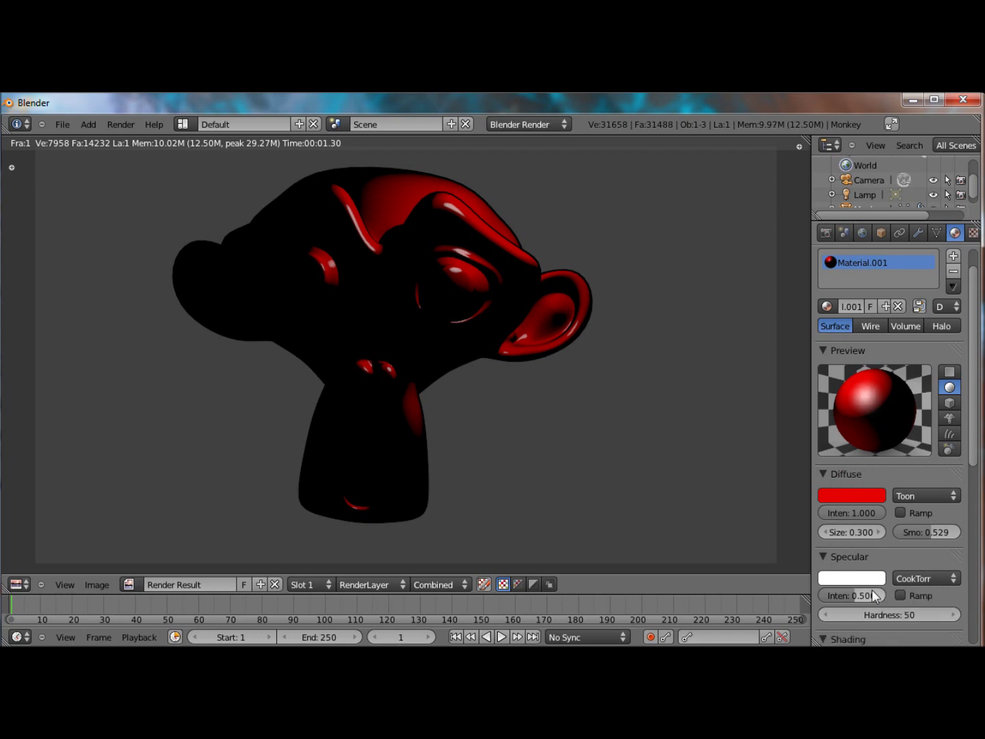
{"action": "left_click_drag", "start_coordinate": [874, 596], "coordinate": [847, 595]}
{"action": "key", "text": "F12"}
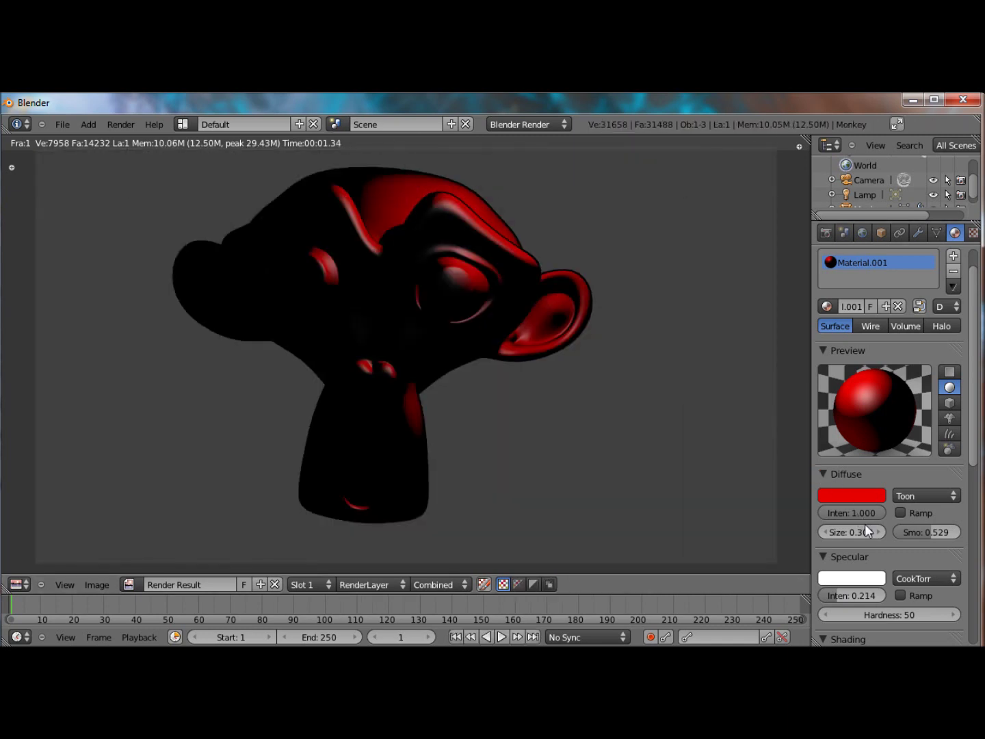
- Set the Toon diffuse size to 0.900 and re-render
{"action": "left_click", "coordinate": [851, 527]}
{"action": "type", "text": "1.1"}
{"action": "key", "text": "Return"}
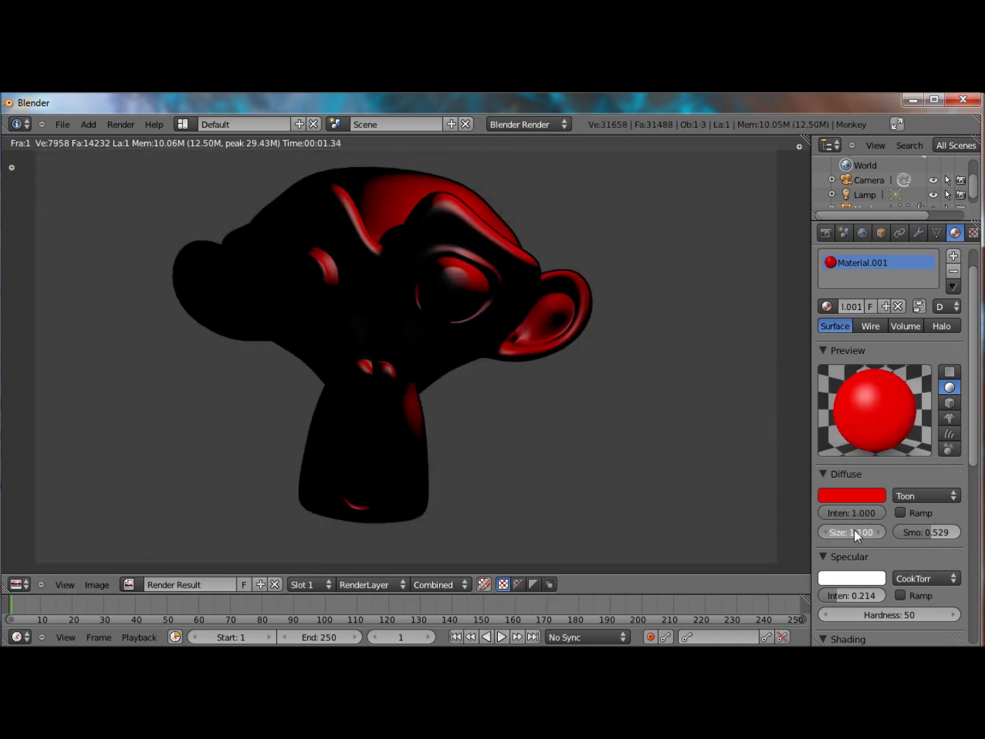
{"action": "left_click_drag", "start_coordinate": [852, 529], "coordinate": [840, 529]}
{"action": "key", "text": "F12"}
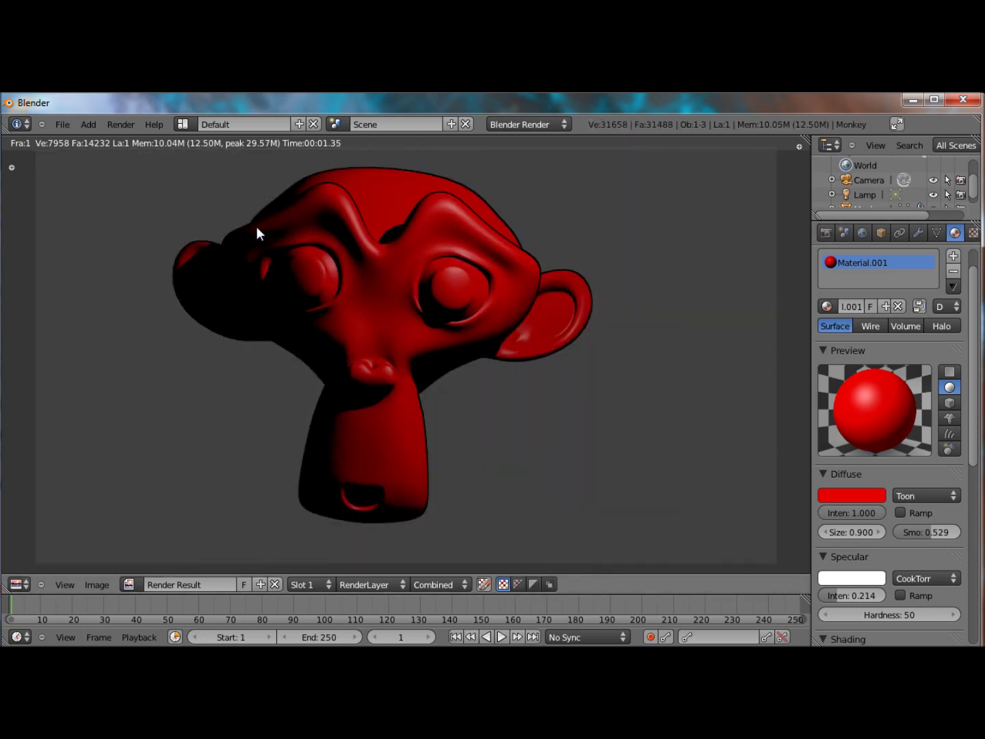
- Set the Edge threshold to 50 and re-render
{"action": "left_click", "coordinate": [826, 233]}
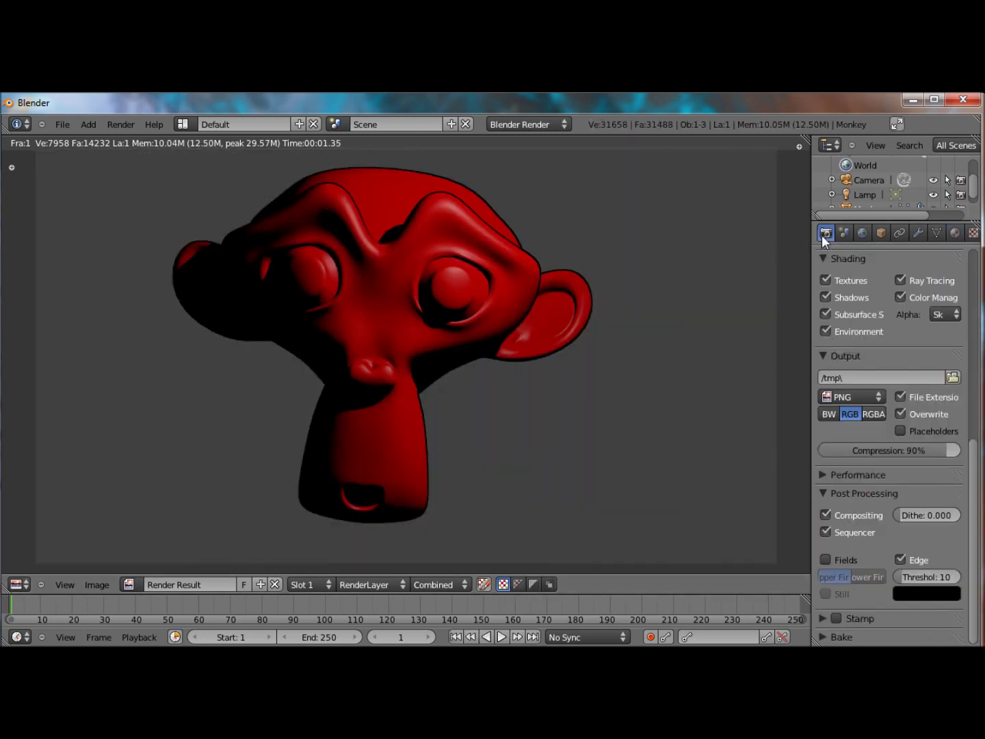
{"action": "left_click", "coordinate": [922, 579]}
{"action": "type", "text": "50"}
{"action": "key", "text": "Return"}
{"action": "key", "text": "F12"}
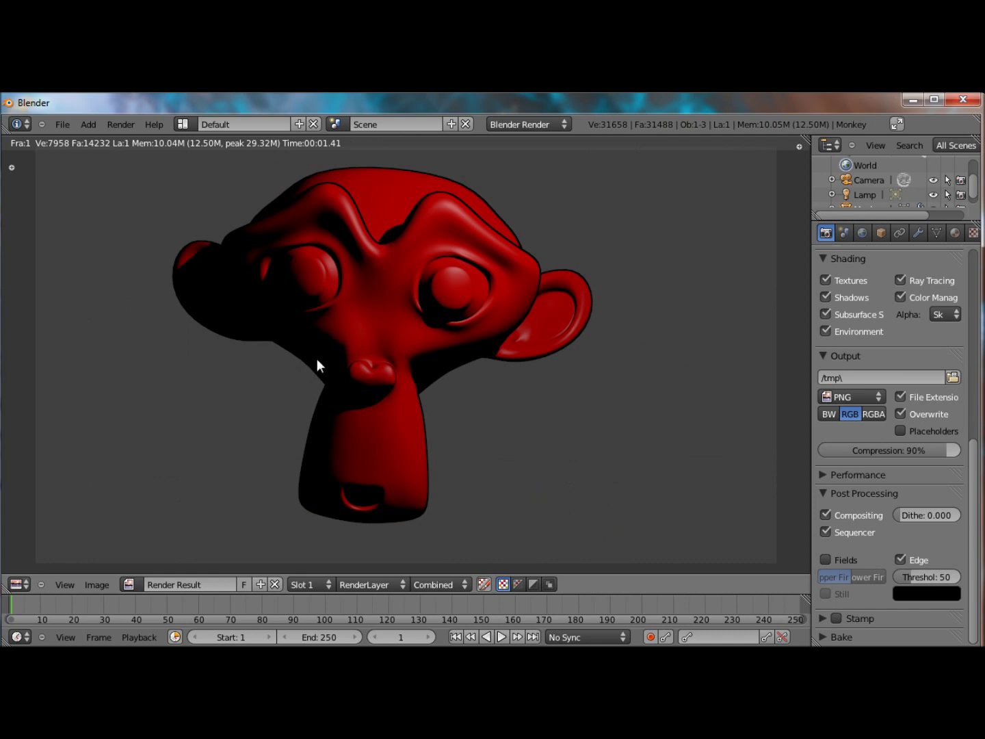
- Rotate the monkey to a new angle and render it again
{"action": "key", "text": "Escape"}
{"action": "key", "text": "r"}
{"action": "key", "text": "r"}
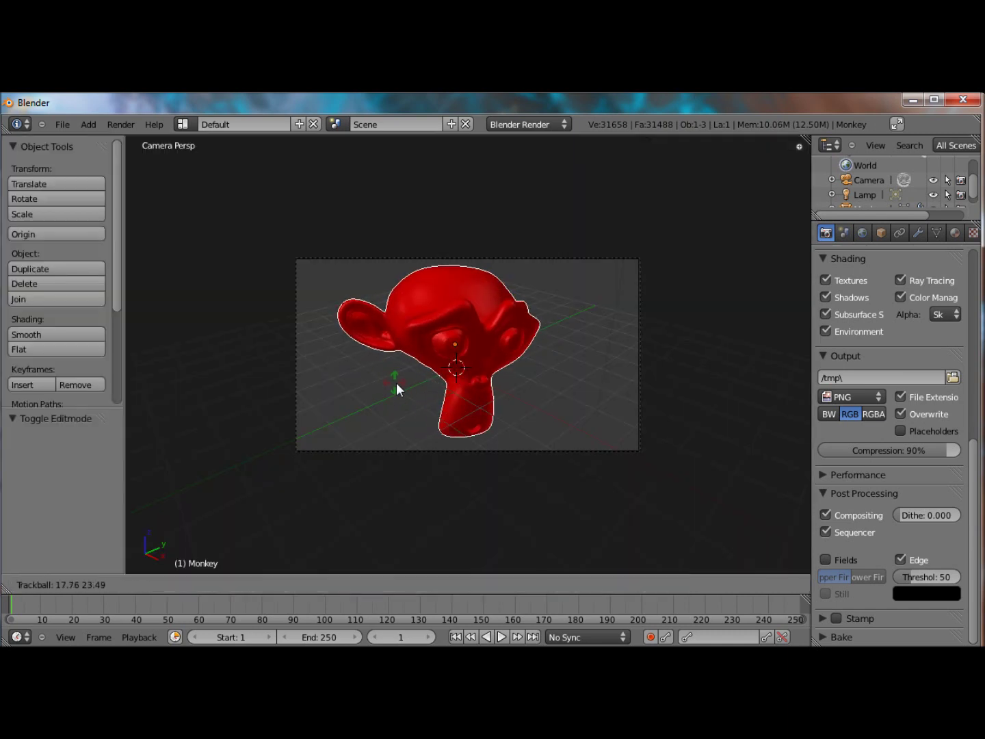
{"action": "left_click", "coordinate": [399, 383]}
{"action": "key", "text": "F12"}
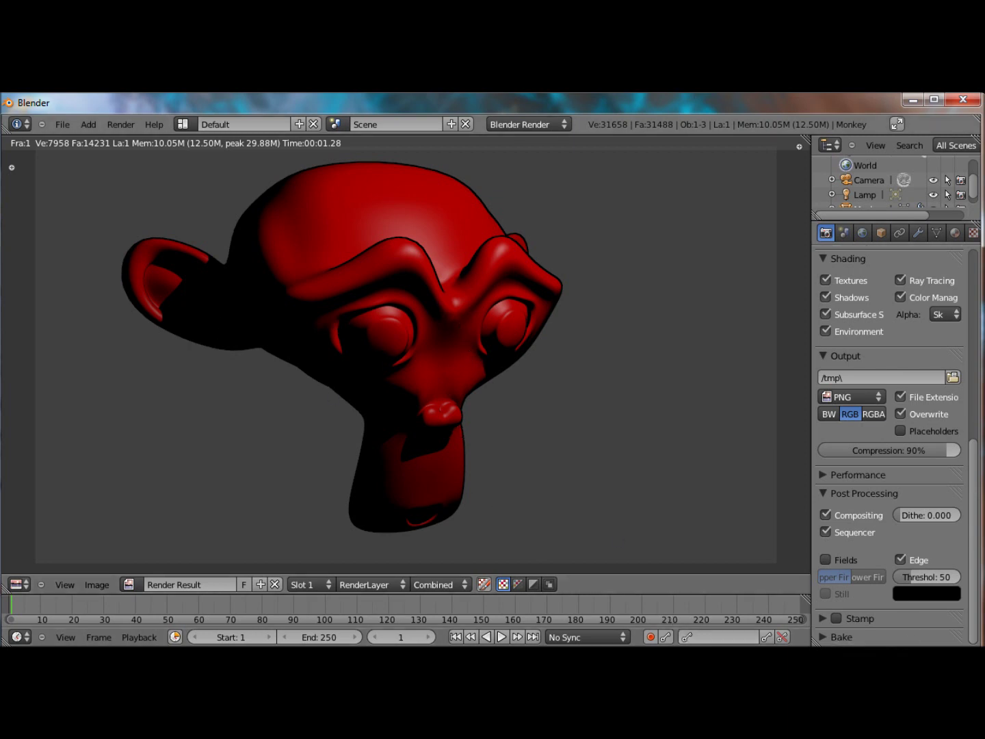
- Show the hidden system tray icons in the Windows taskbar
{"action": "left_click", "coordinate": [832, 649]}
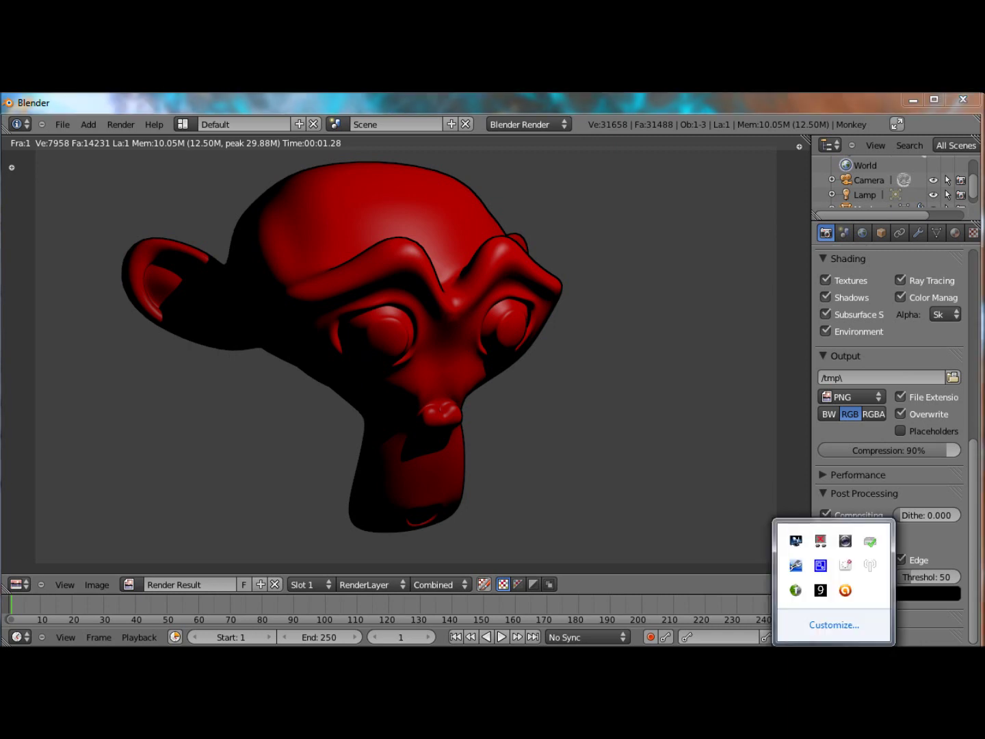